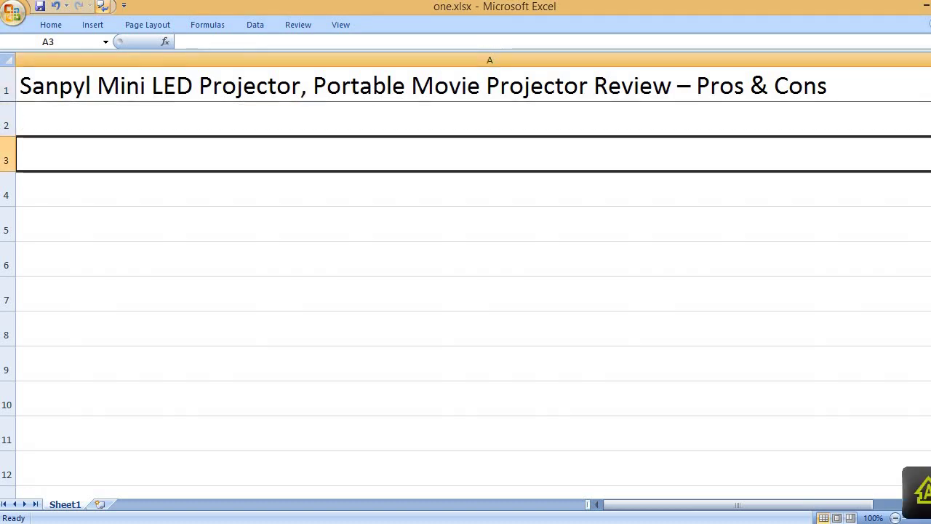
# - Enter the PROS heading in A3 and 'Portable and kid friendly' in A5
pyautogui.write('PROS')
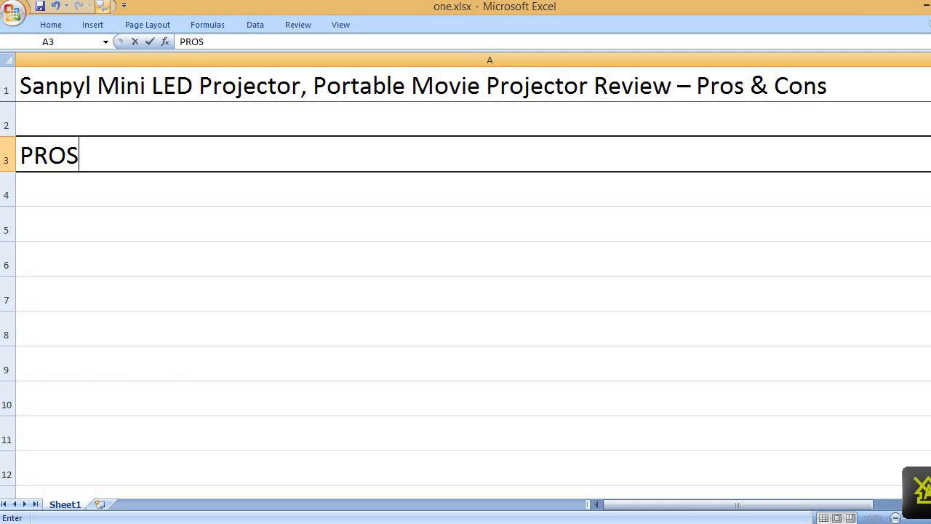
pyautogui.press('Return')
pyautogui.press('Down')
pyautogui.press('Down')
pyautogui.write('Port')
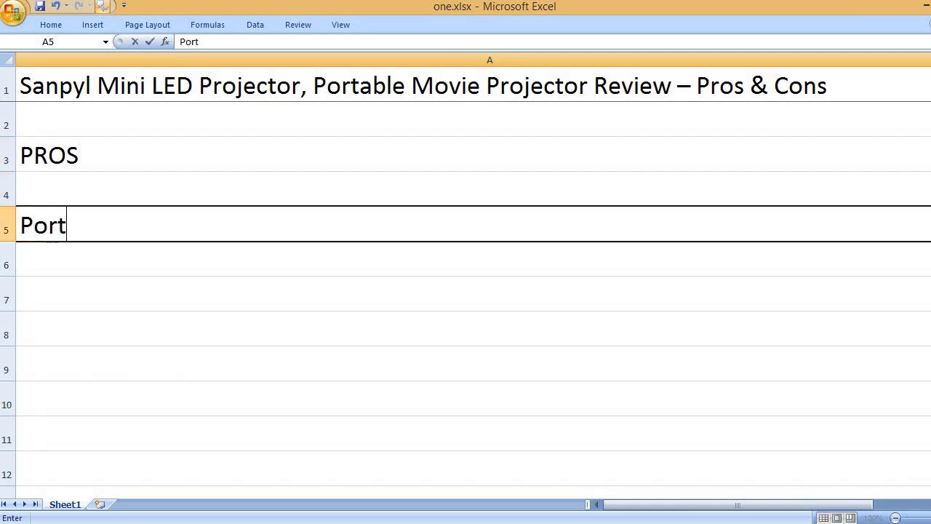
pyautogui.write('able and kid ')
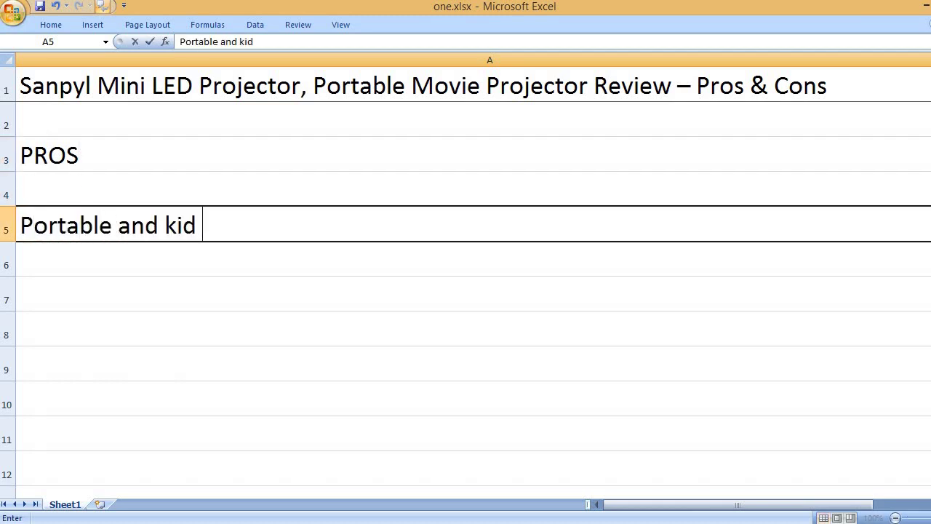
pyautogui.write('friendly')
pyautogui.press('Return')
pyautogui.press('Return')
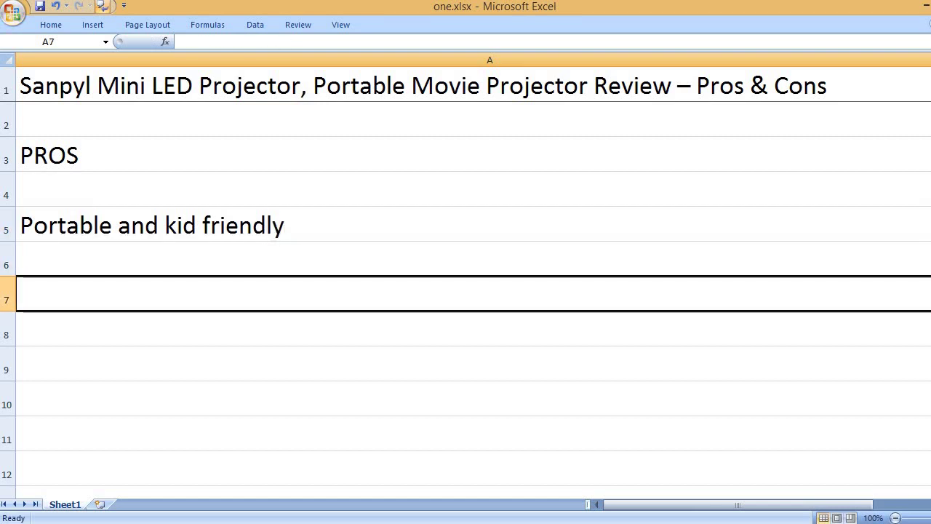
# - List the lightweight easy-to-carry, diffuse reflection eye-protection and 100-inch screen pros in A7, A9, A11
pyautogui.write('Small and li')
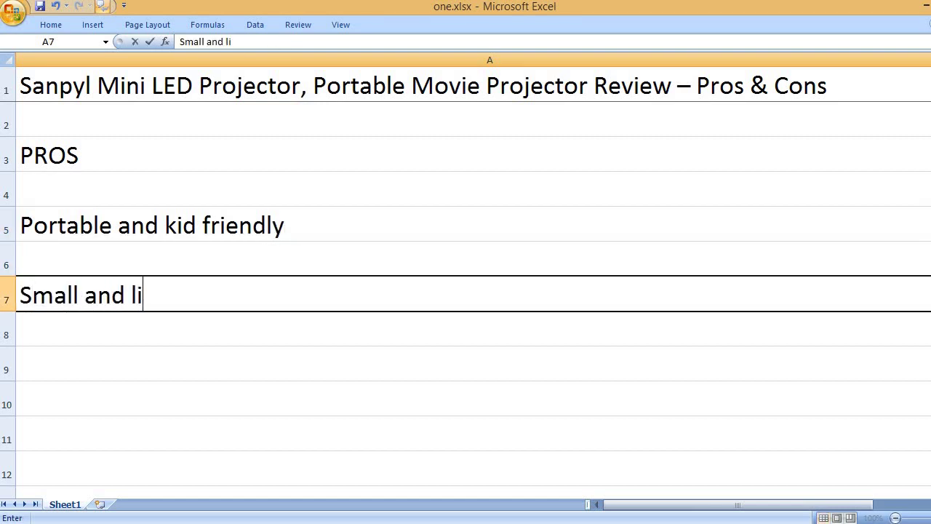
pyautogui.write('ghtweig')
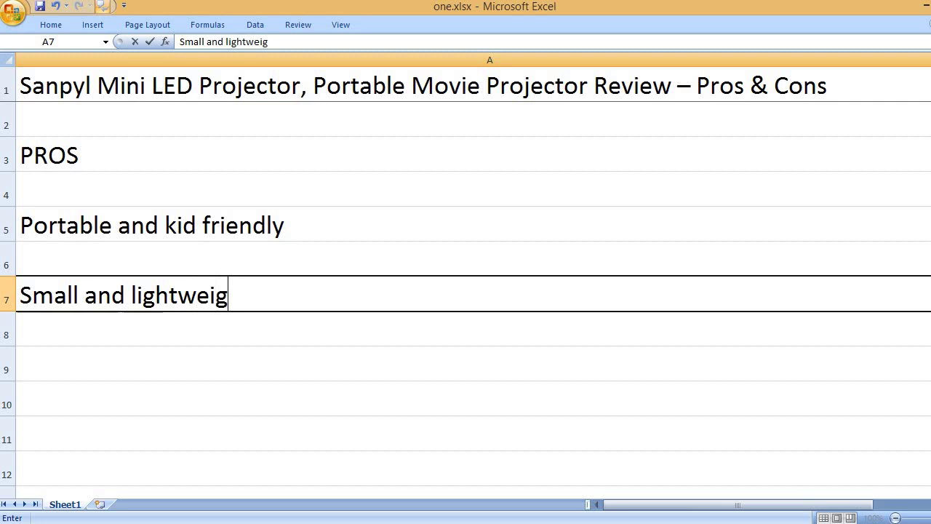
pyautogui.write('ht makes it e')
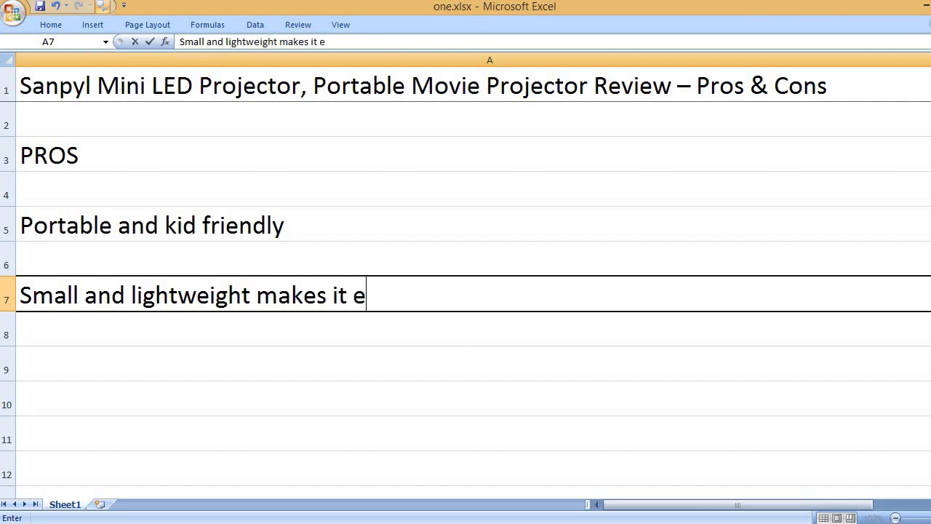
pyautogui.write('asyt o carry')
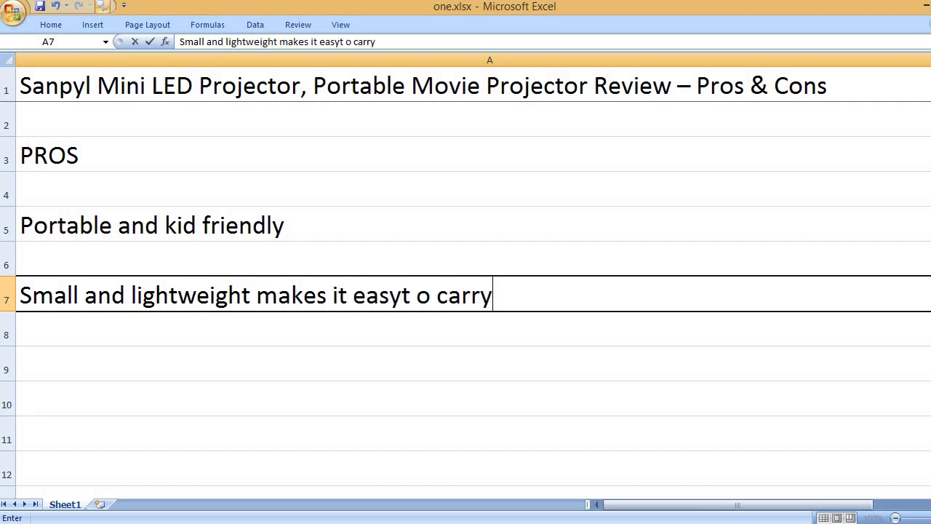
pyautogui.press('Return')
pyautogui.press('Return')
pyautogui.write('Uses difficu')
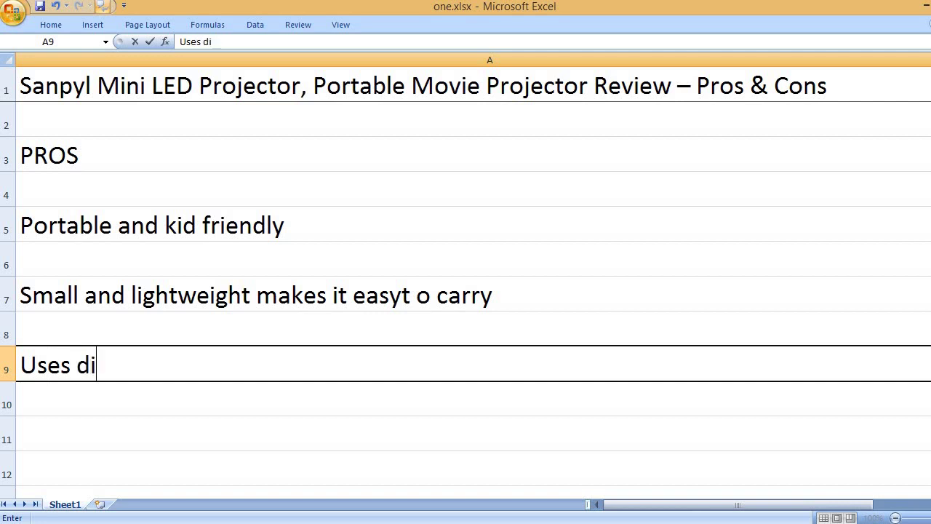
pyautogui.press('BackSpace')
pyautogui.press('BackSpace')
pyautogui.write('se')
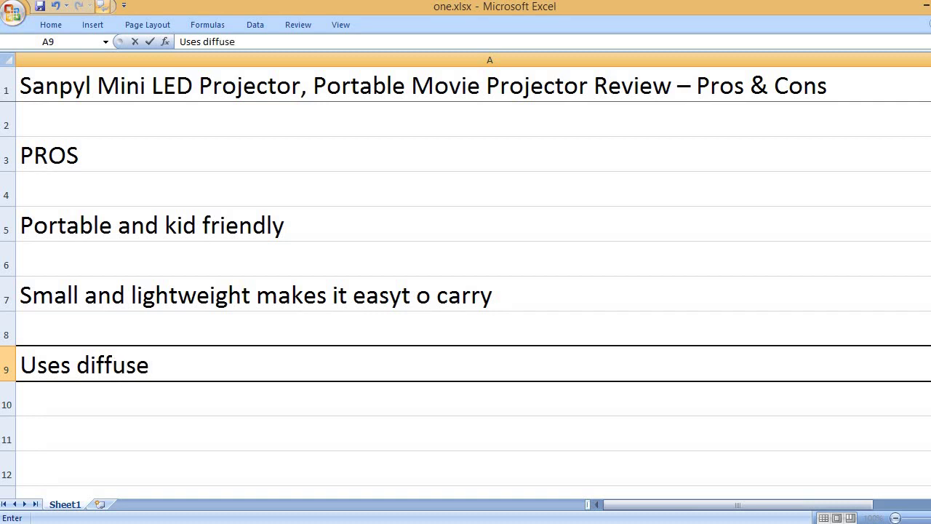
pyautogui.write(' ref')
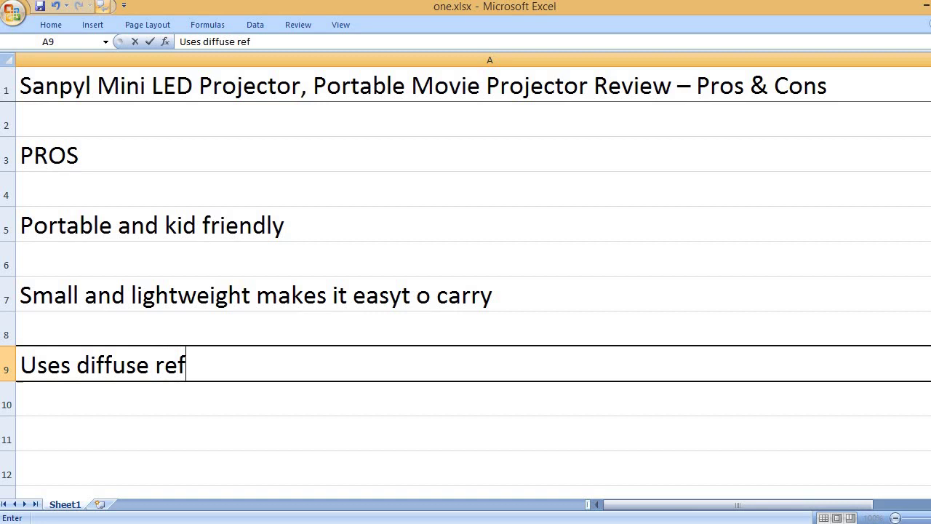
pyautogui.write('lection ima')
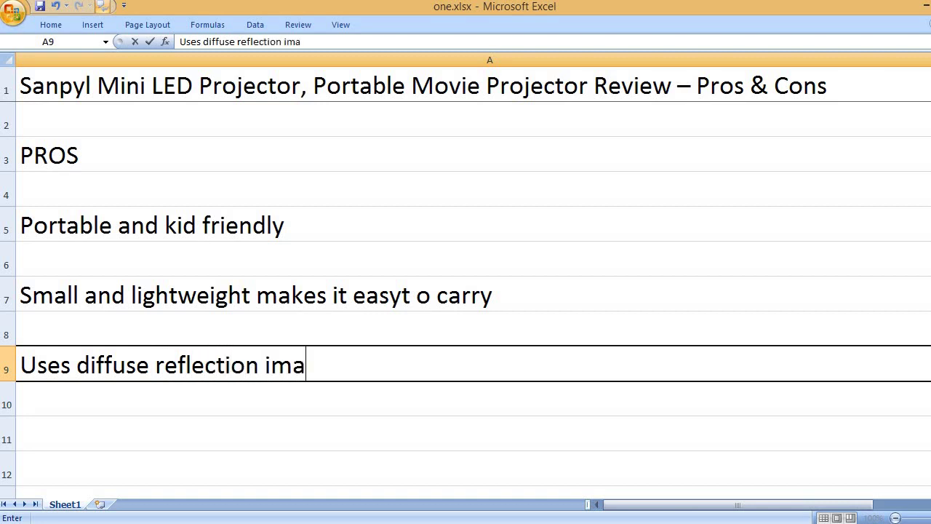
pyautogui.write('ging t')
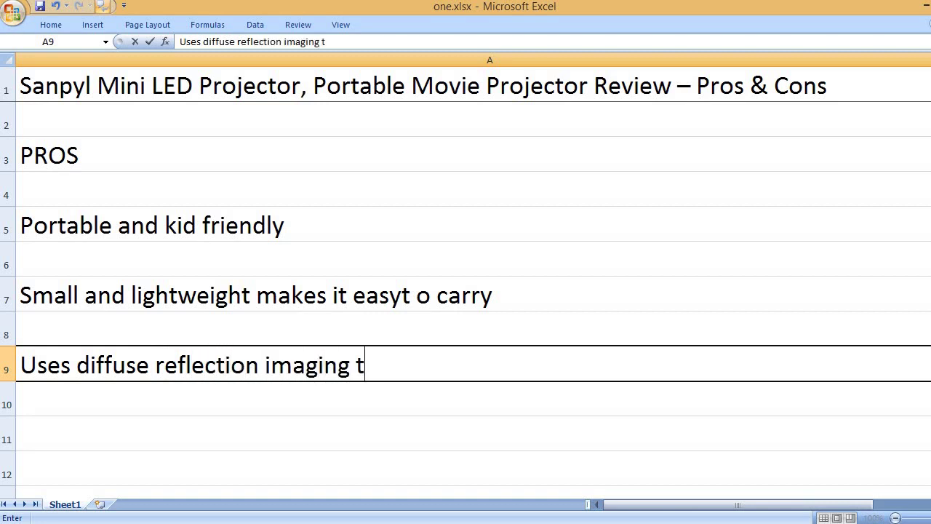
pyautogui.write('echnology to ')
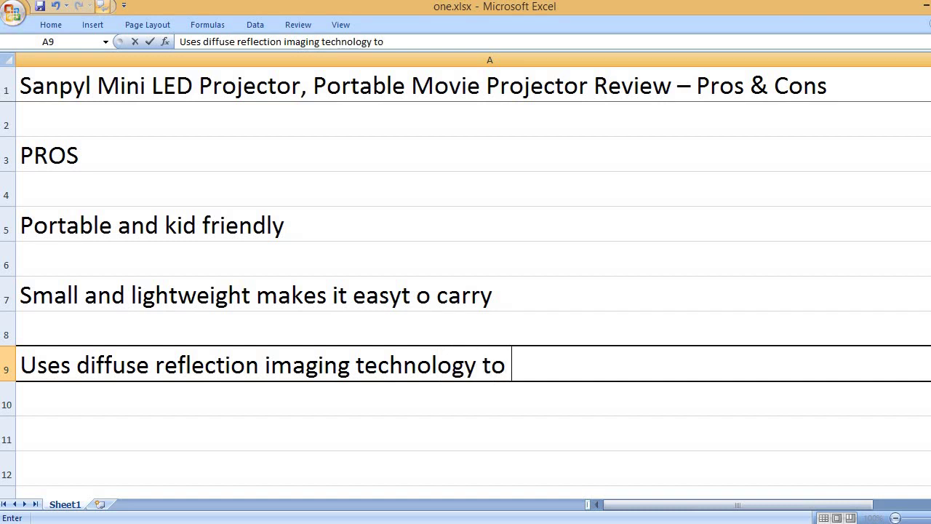
pyautogui.write('protect eye')
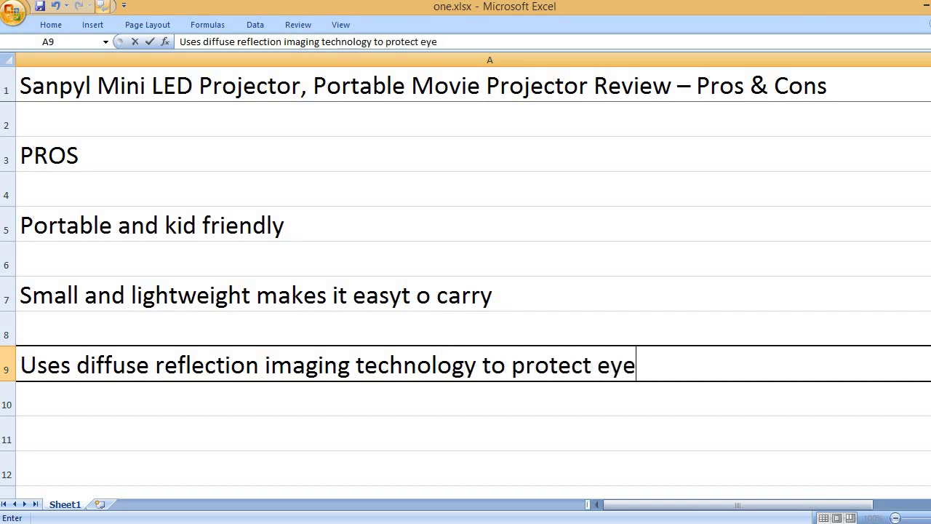
pyautogui.press('Return')
pyautogui.press('Return')
pyautogui.write('Can')
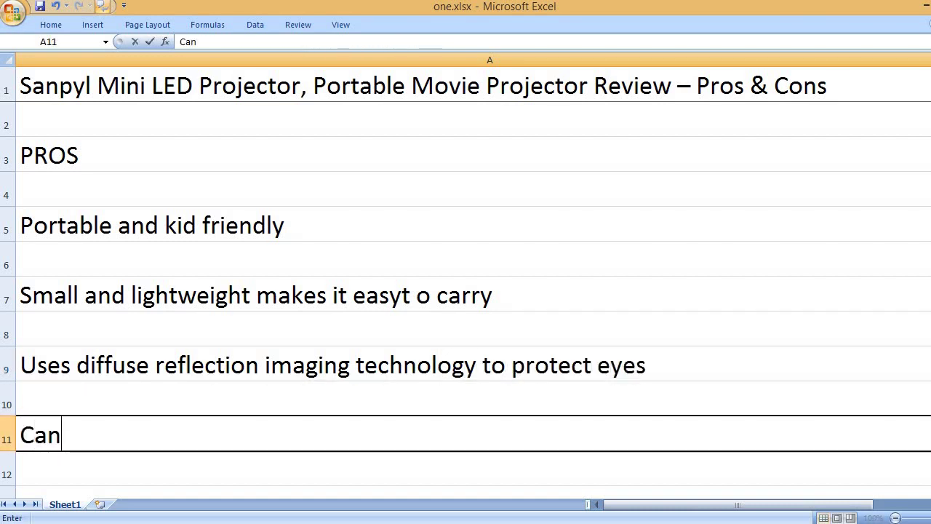
pyautogui.write(' p')
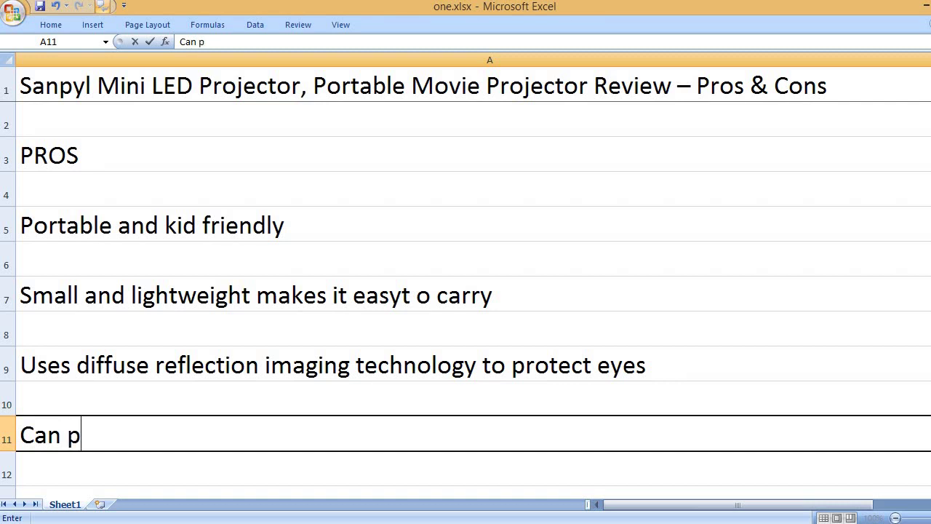
pyautogui.write('roject a s')
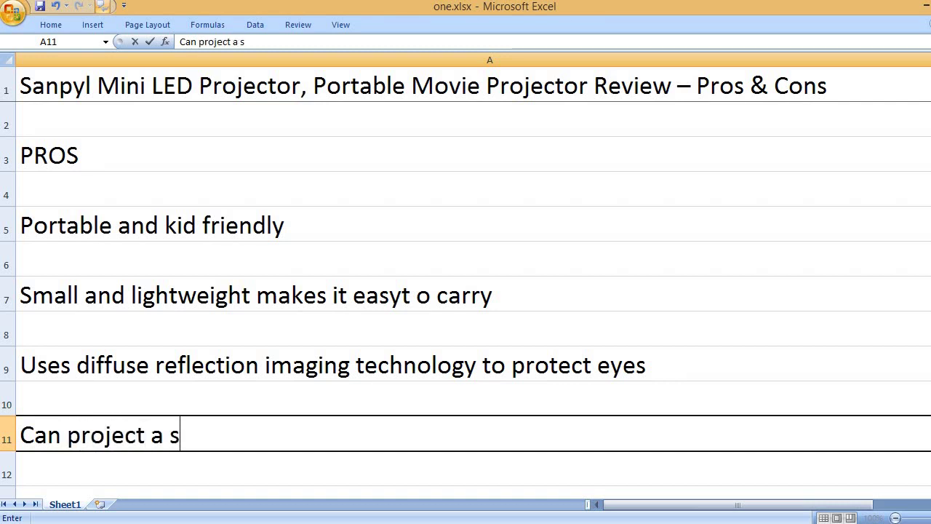
pyautogui.write('creen up to')
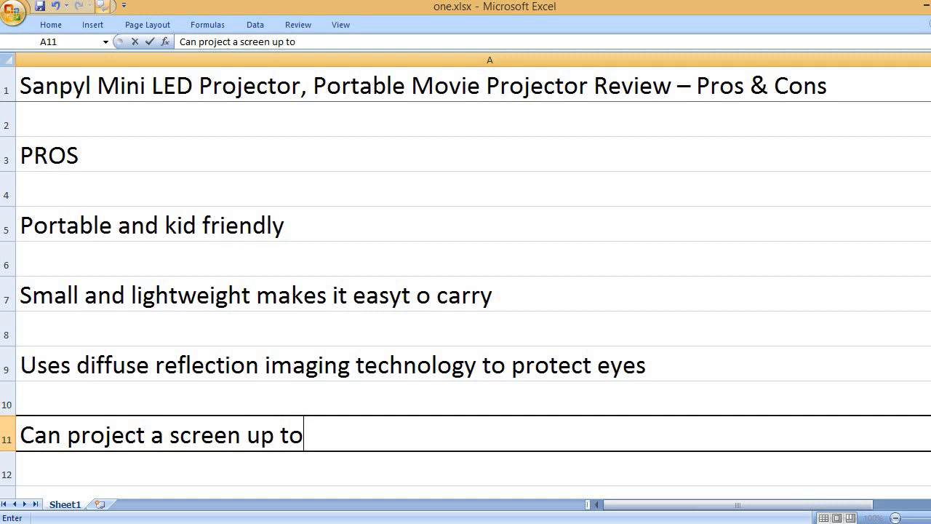
pyautogui.write(' 100')
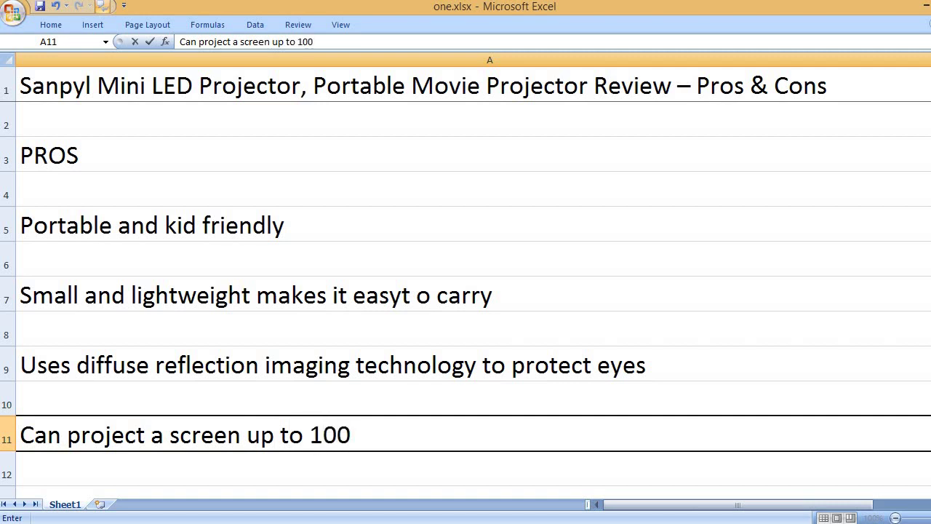
pyautogui.write(' inches')
# - Add the CONS heading in A13 and 'The image quality is not great.' in A15
pyautogui.press('Return')
pyautogui.press('Return')
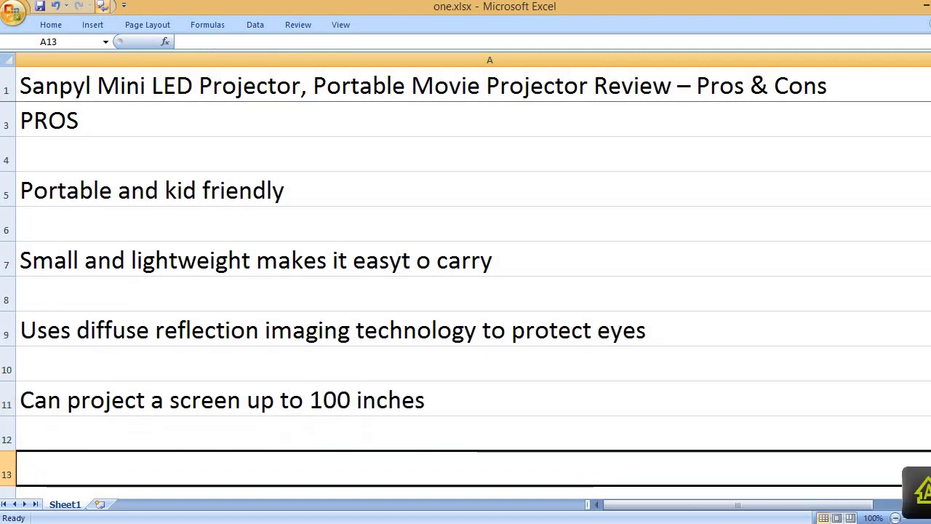
pyautogui.write('CONS')
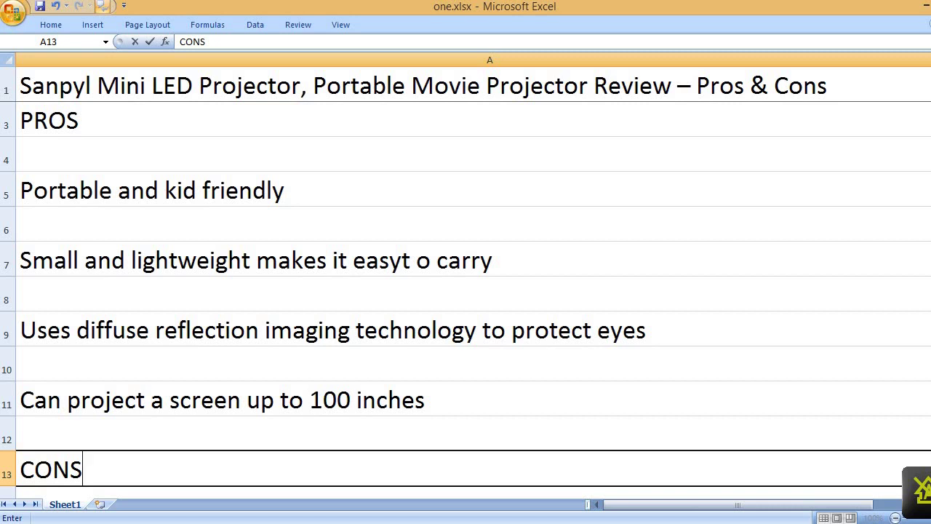
pyautogui.press('Return')
pyautogui.press('Return')
pyautogui.write('The i')
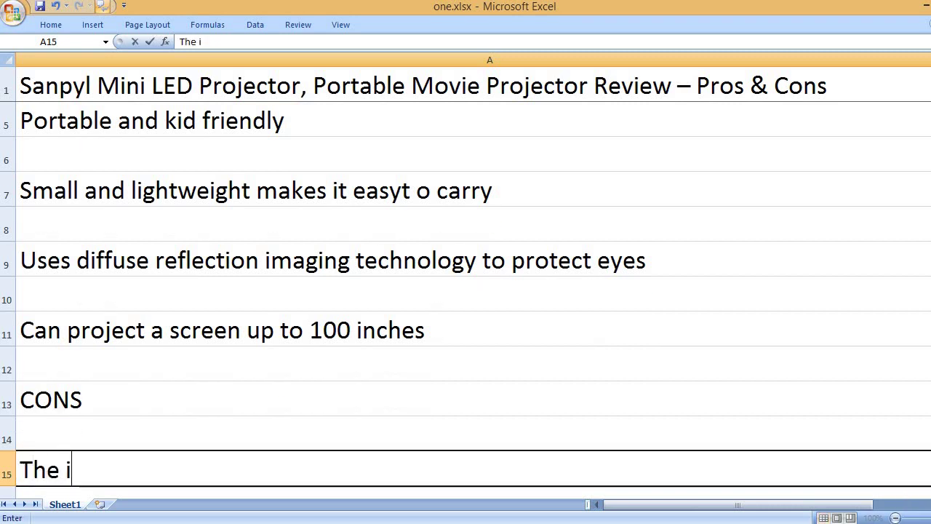
pyautogui.write('mage quali')
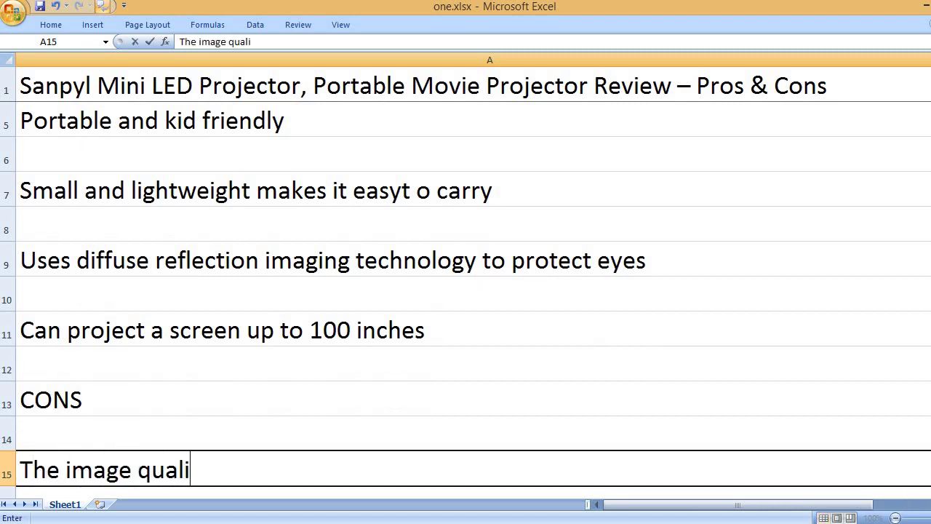
pyautogui.write('ty is not gr')
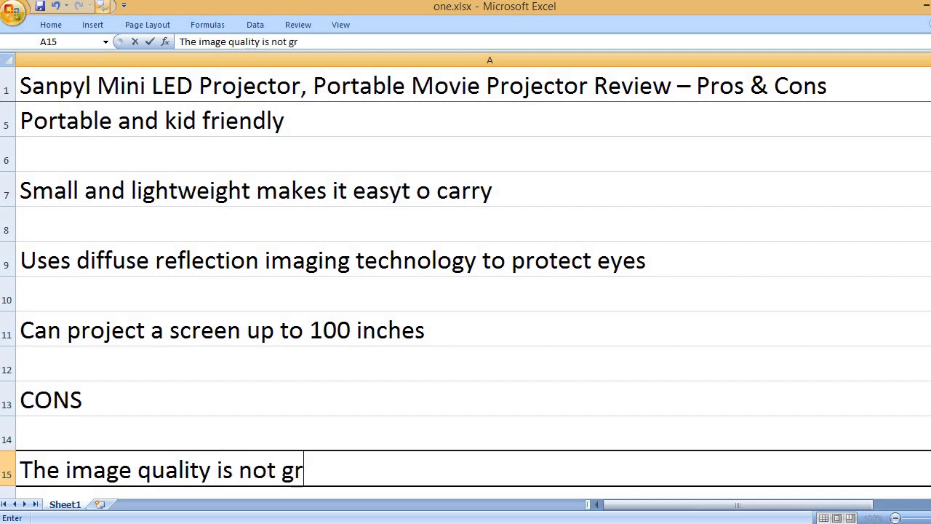
pyautogui.write('eat.')
pyautogui.press('Return')
pyautogui.press('Return')
# - Enter cons for limited connectivity, difficult device connection, and sometimes unresponsive projector buttons
pyautogui.write('Li')
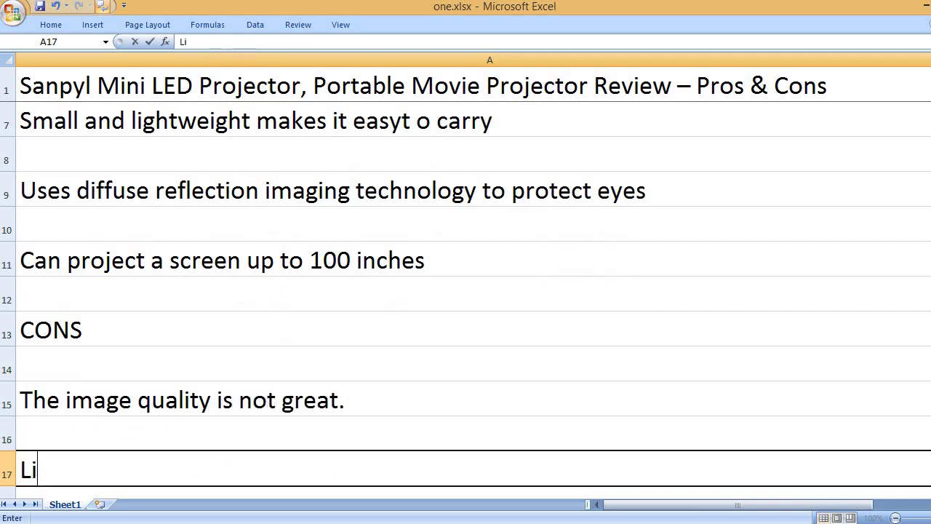
pyautogui.write('mited conne')
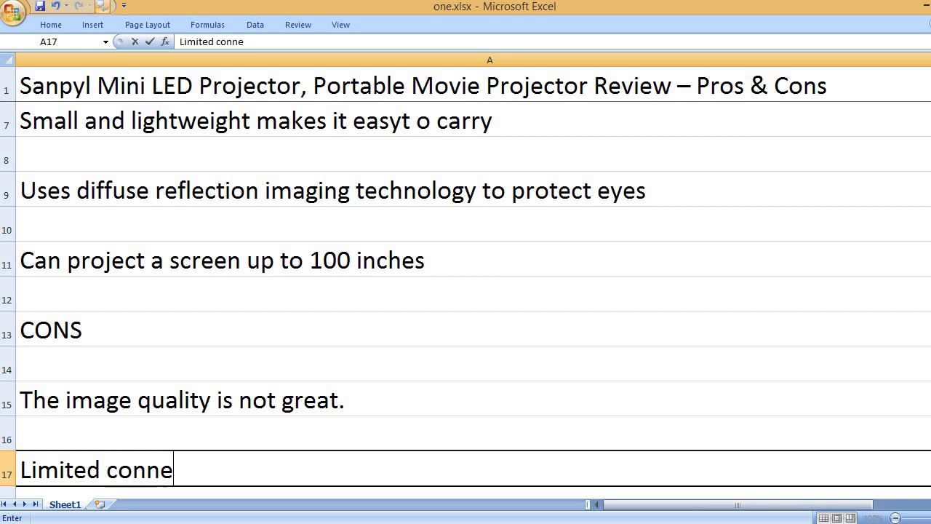
pyautogui.write('ctivity optio')
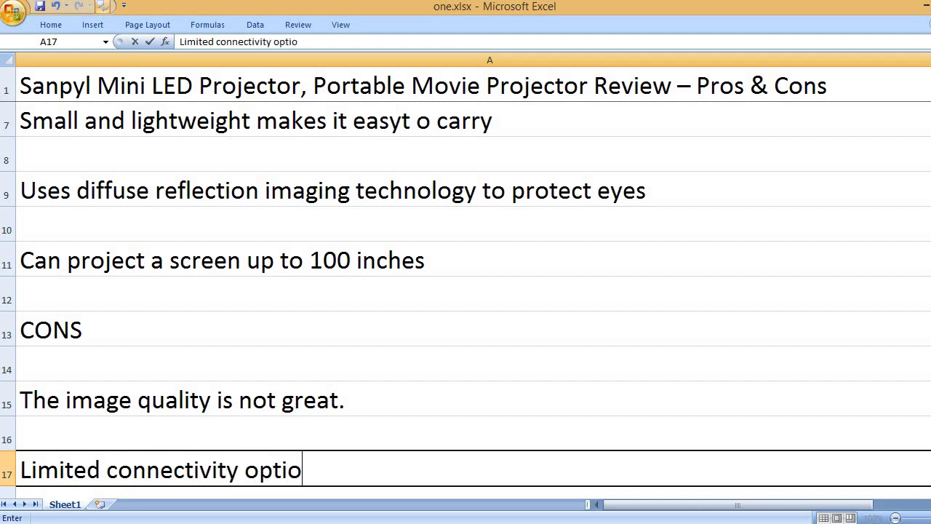
pyautogui.write('ns')
pyautogui.press('Return')
pyautogui.press('Return')
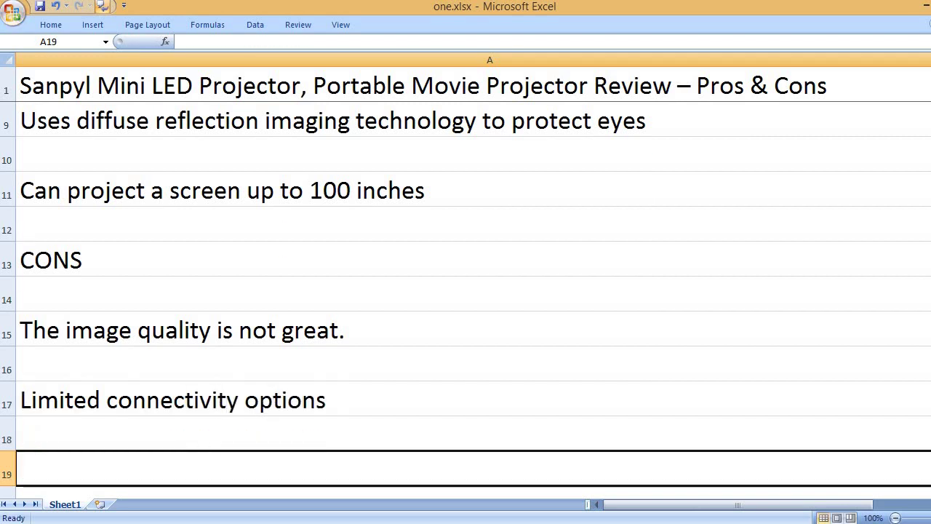
pyautogui.write('Some users ')
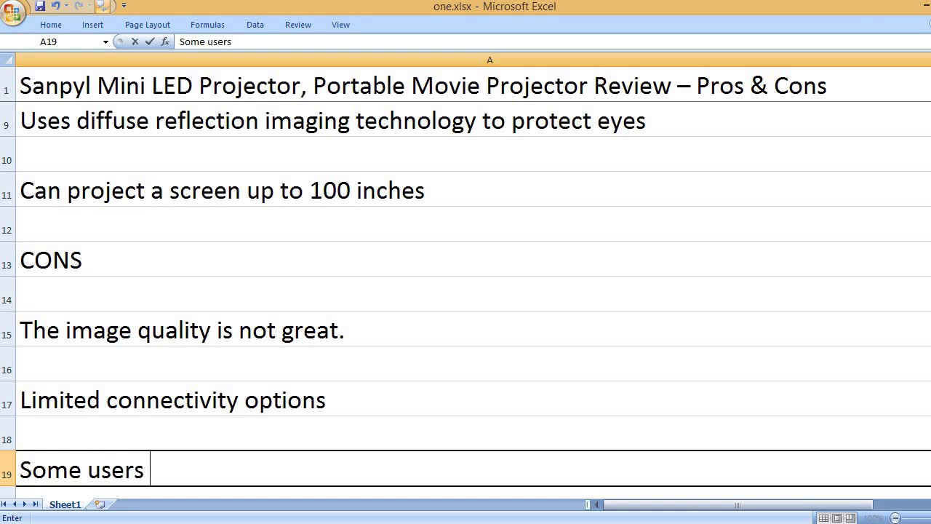
pyautogui.write('reported that i')
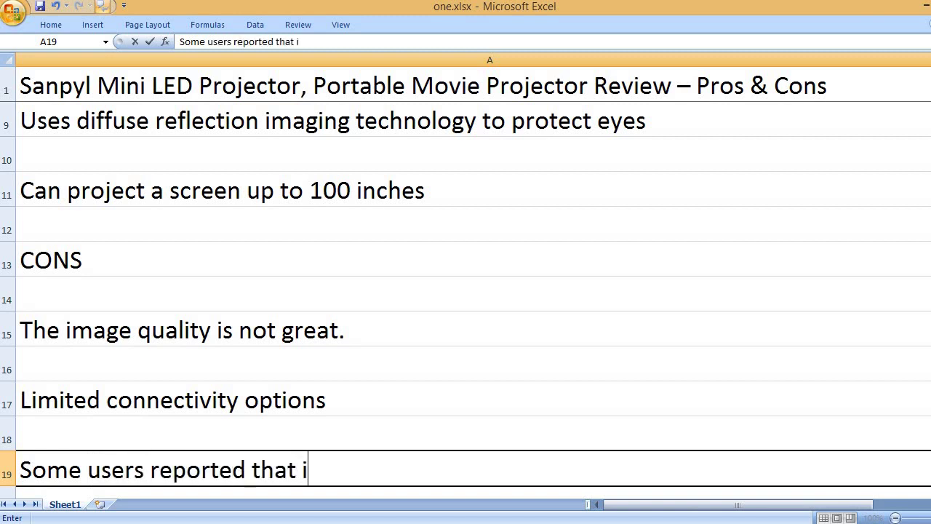
pyautogui.write('t was difficul')
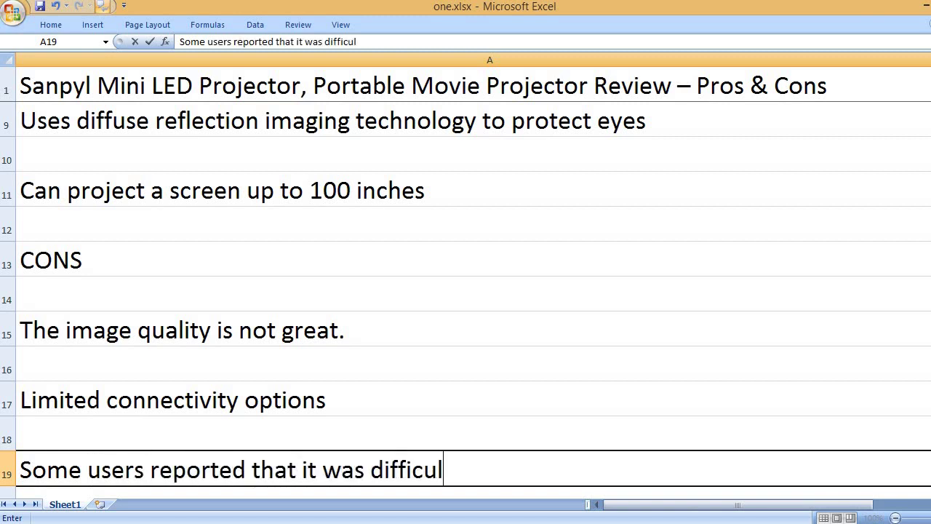
pyautogui.write('t to connect to')
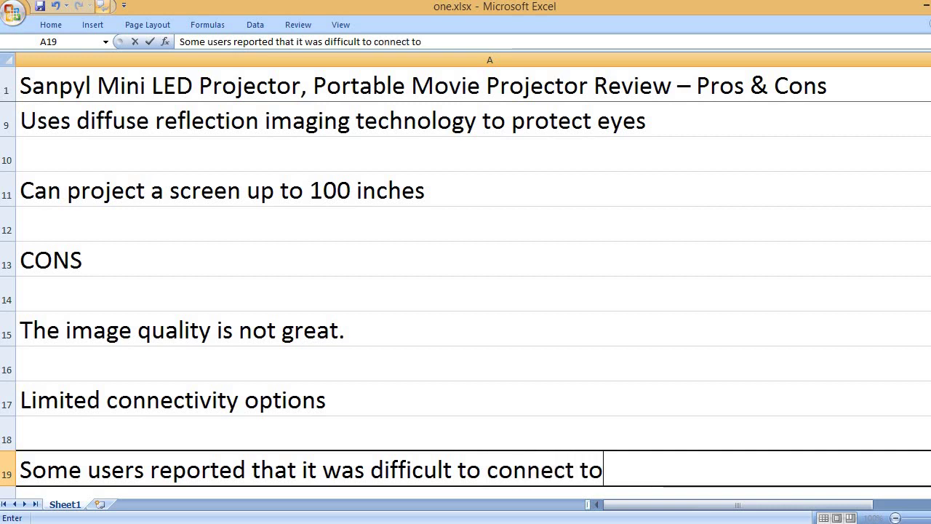
pyautogui.write(' devices.')
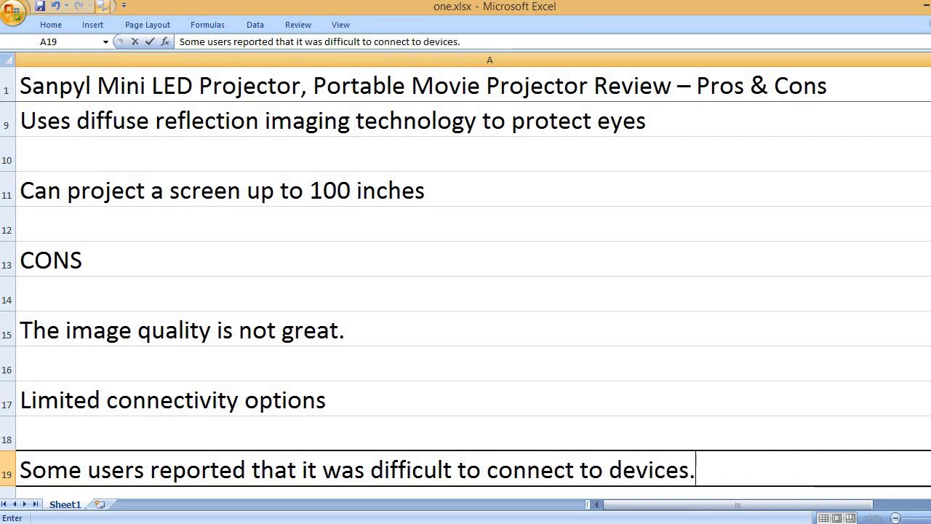
pyautogui.press('Return')
pyautogui.press('Return')
pyautogui.write('Sometime')
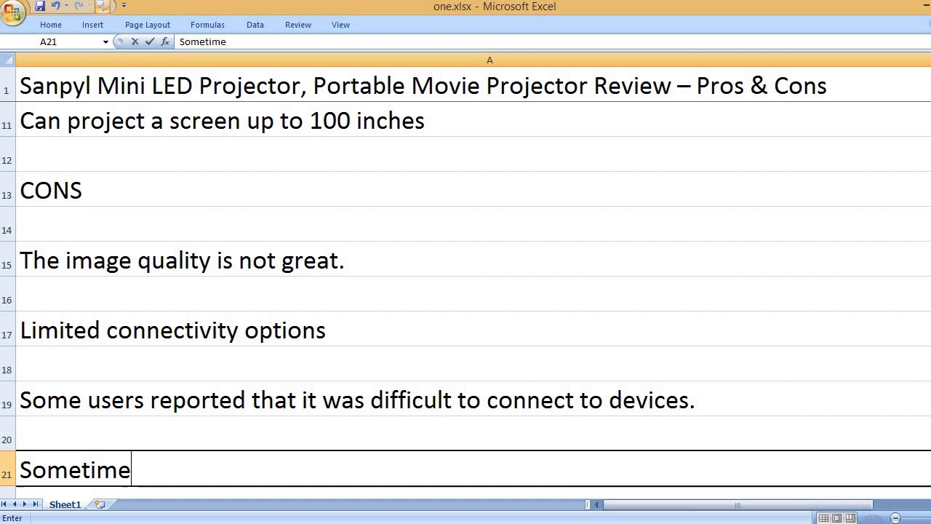
pyautogui.write('s the buttons ')
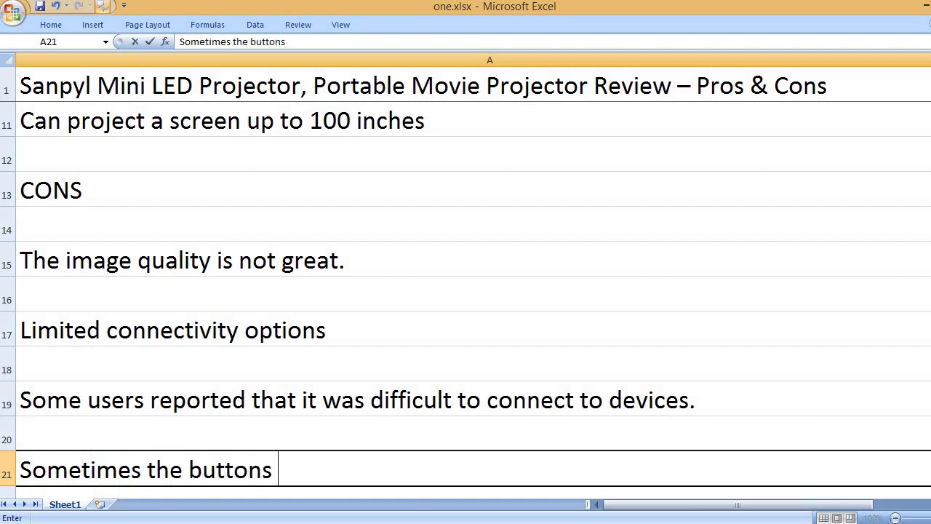
pyautogui.write('on the projecto')
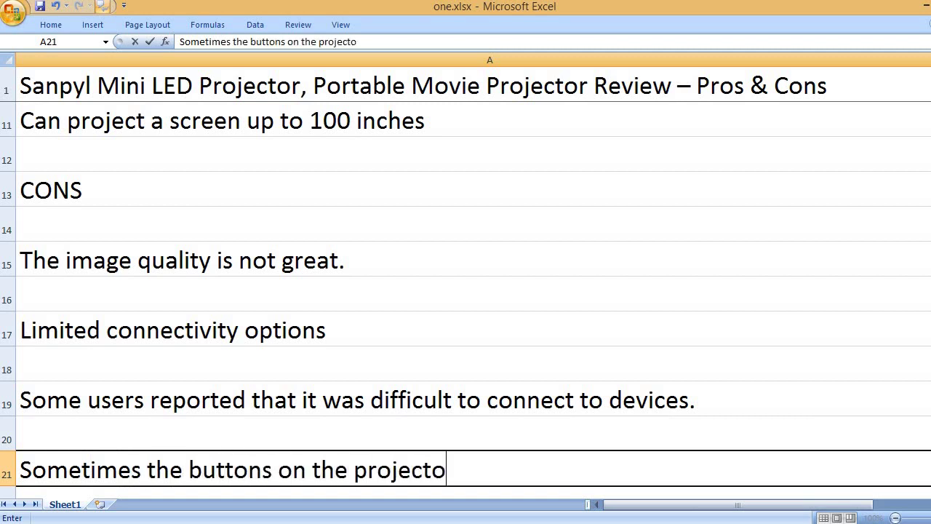
pyautogui.write("r don't work.")
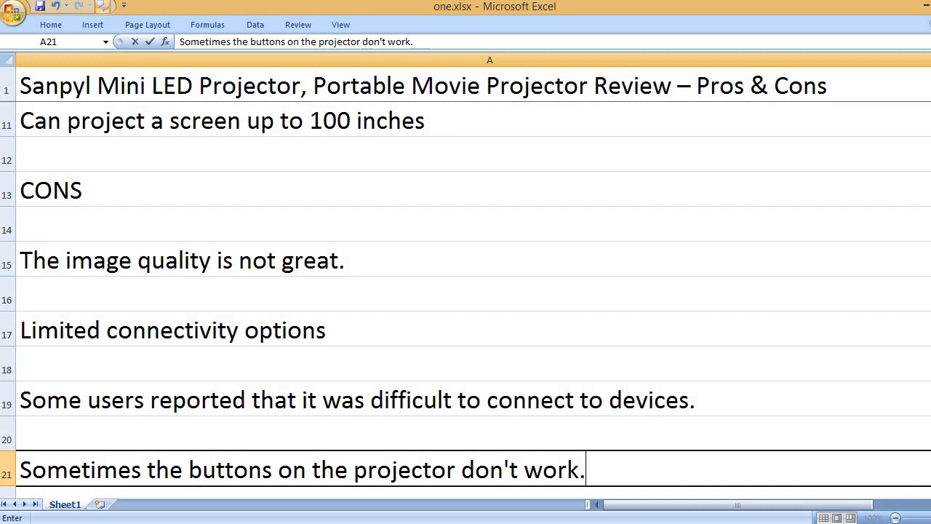
# - Add the KEY FEATURES heading with 1920 x 1080p resolution and 3000:1 contrast ratio
pyautogui.press('Return')
pyautogui.press('Return')
pyautogui.write('KEY FEATU')
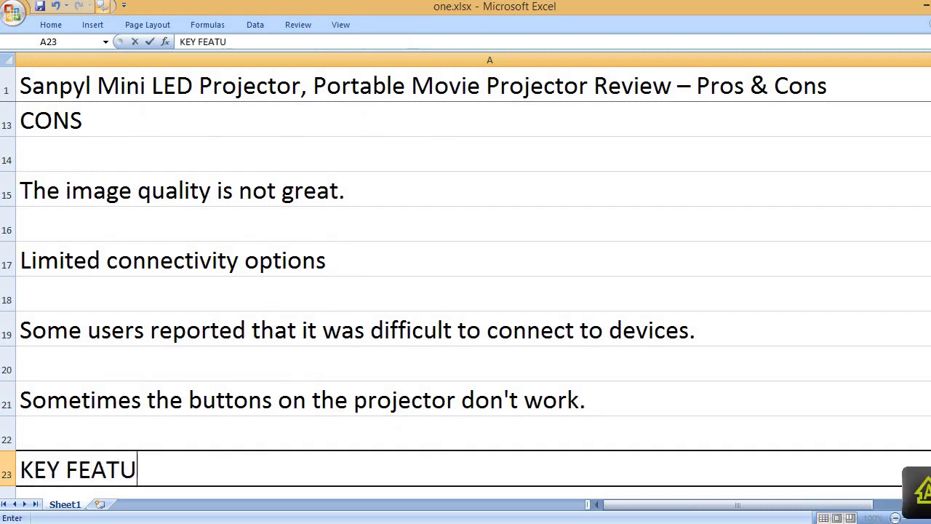
pyautogui.write('RES')
pyautogui.press('Return')
pyautogui.press('Return')
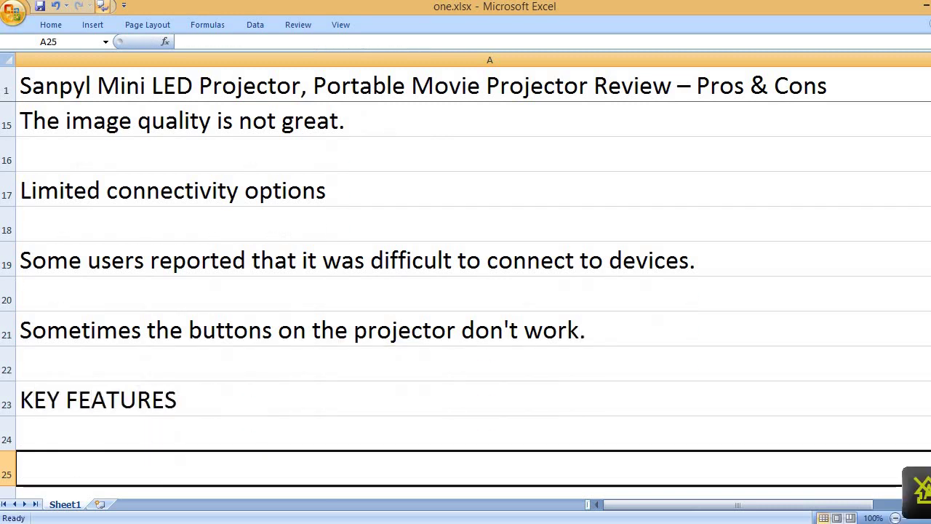
pyautogui.write('1920')
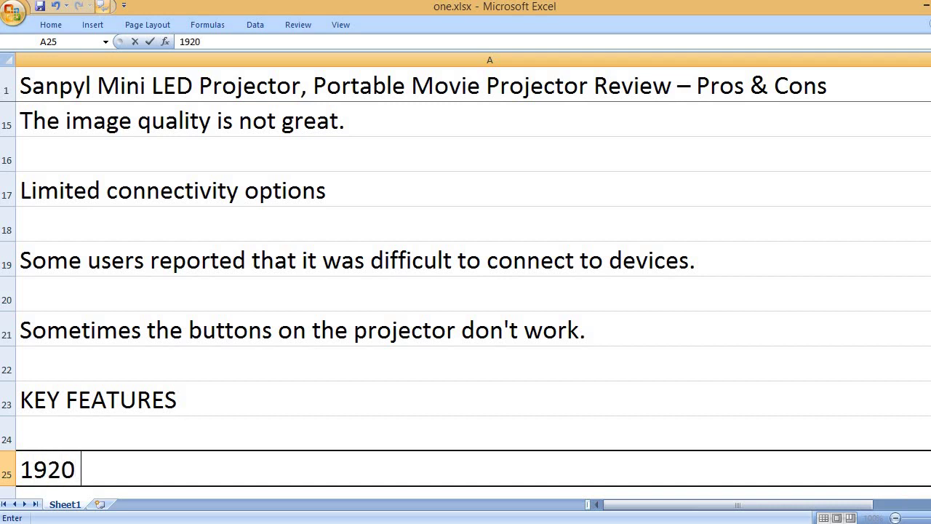
pyautogui.write(' x 1080')
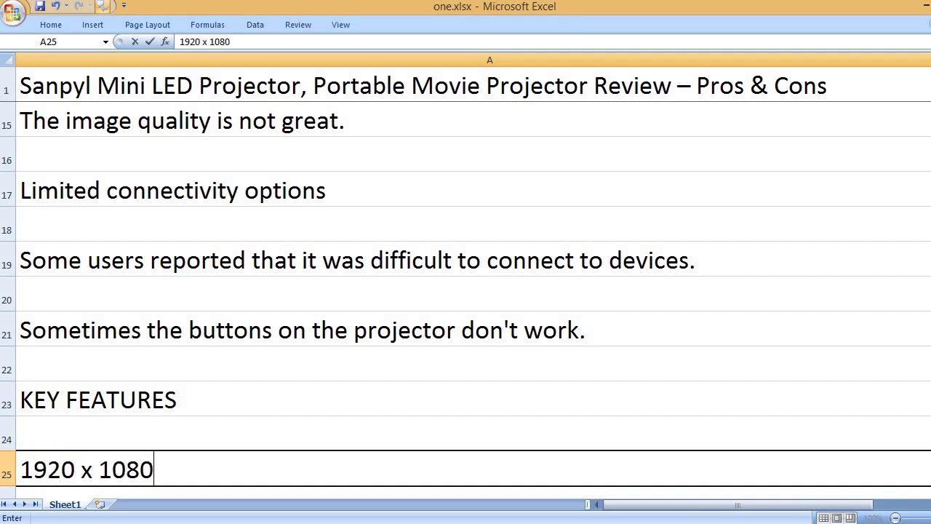
pyautogui.write('p suppo')
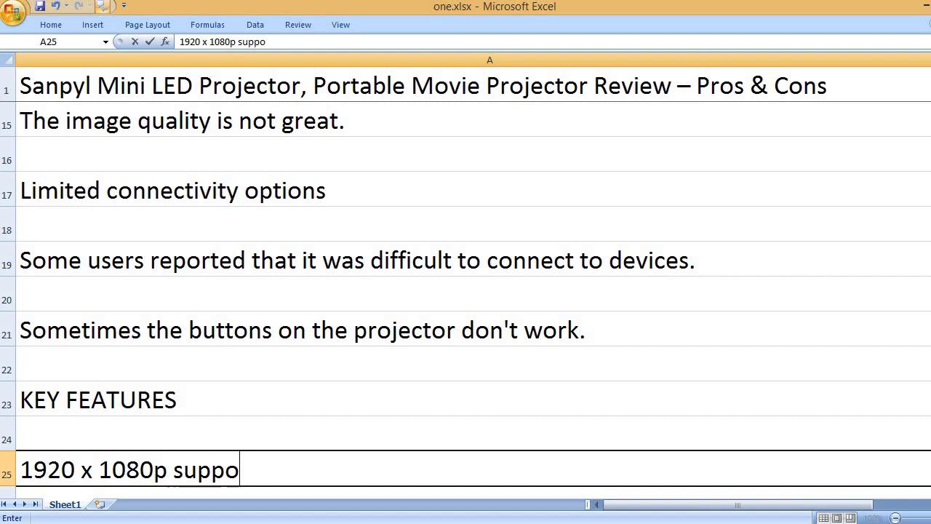
pyautogui.write('rt resolution')
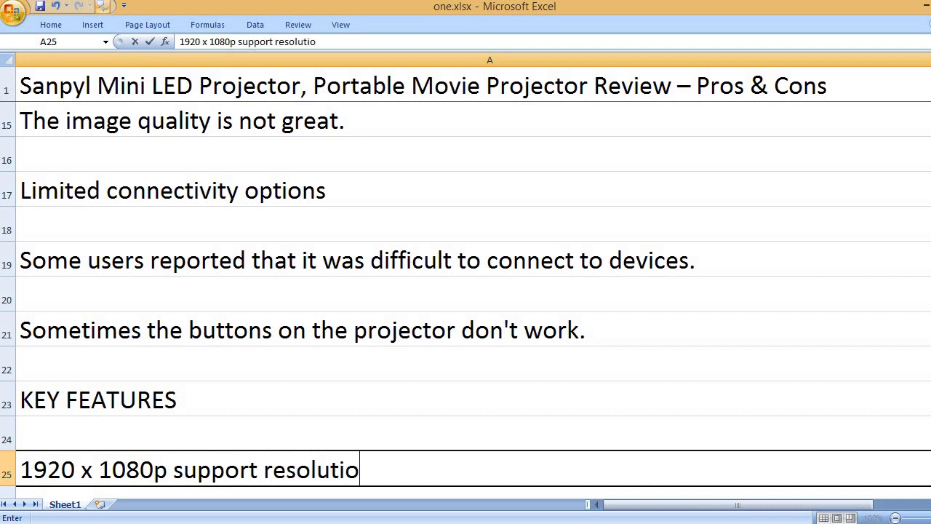
pyautogui.press('Return')
pyautogui.press('Return')
pyautogui.write('30')
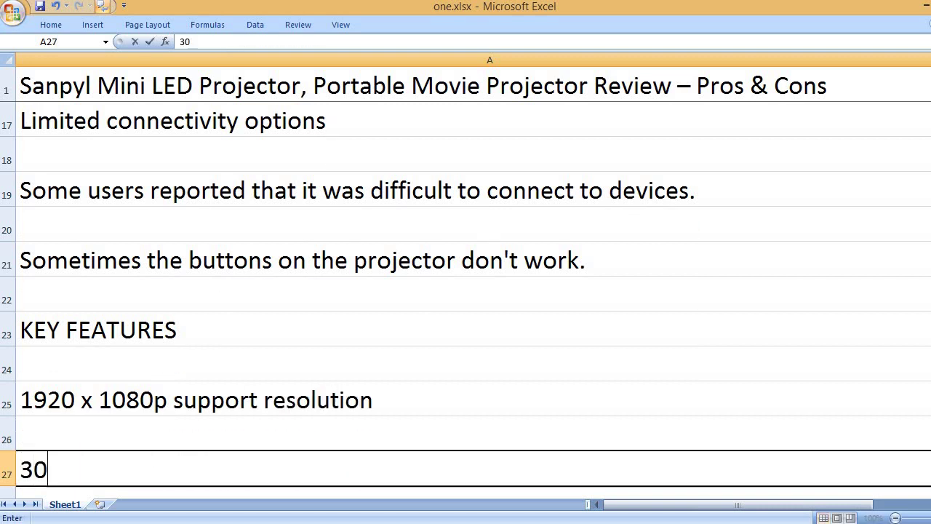
pyautogui.write('00')
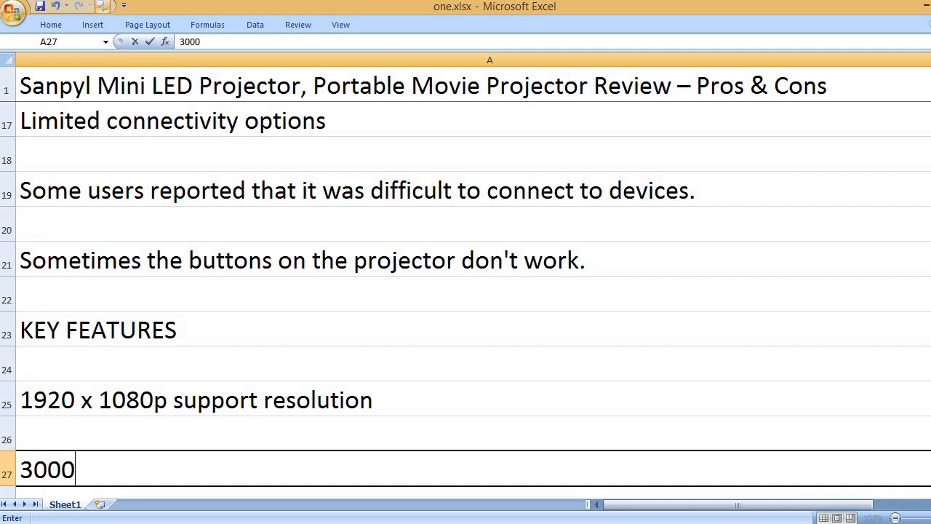
pyautogui.write(' is to 1')
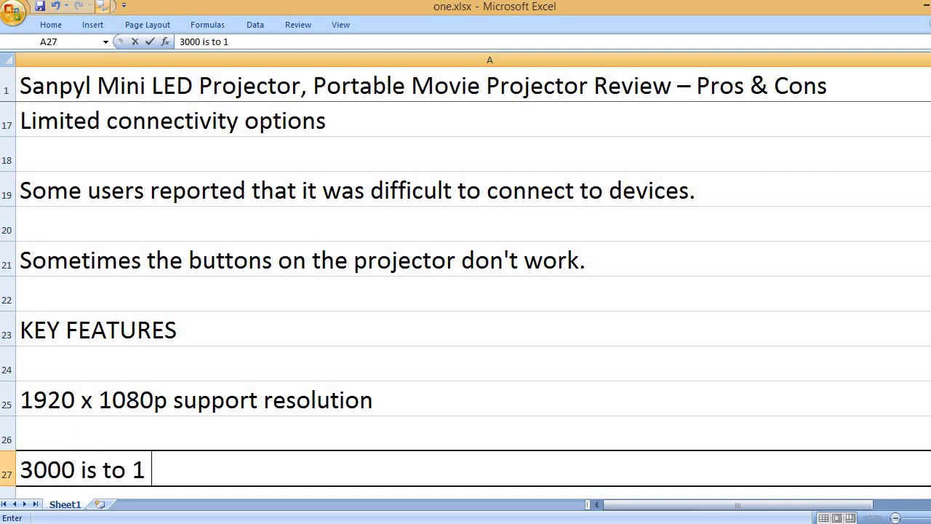
pyautogui.write(' contrast ratio')
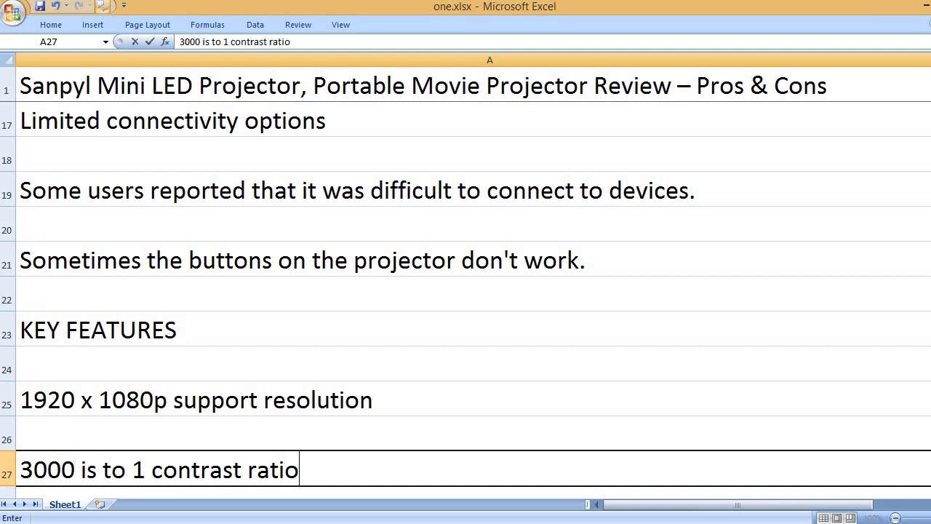
pyautogui.press('Return')
pyautogui.press('Return')
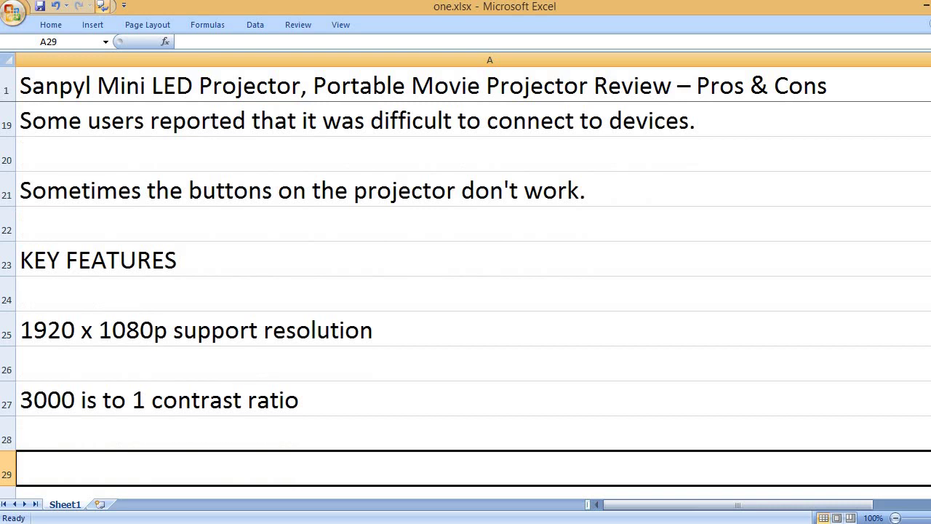
# - List 8000L brightness, 4.3 x 1.85 inches size, 0.5 lb weight and 14-to-100-inch projection size
pyautogui.write('8000L')
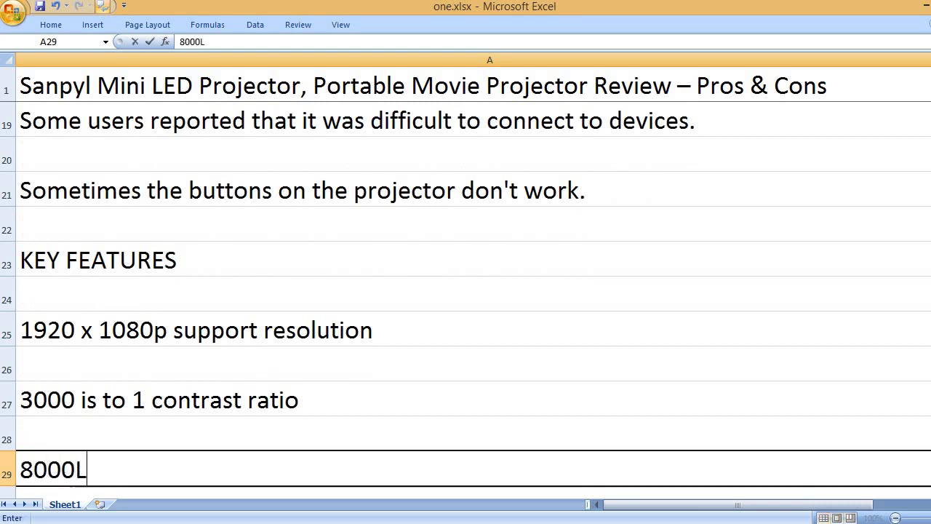
pyautogui.write(' brightne')
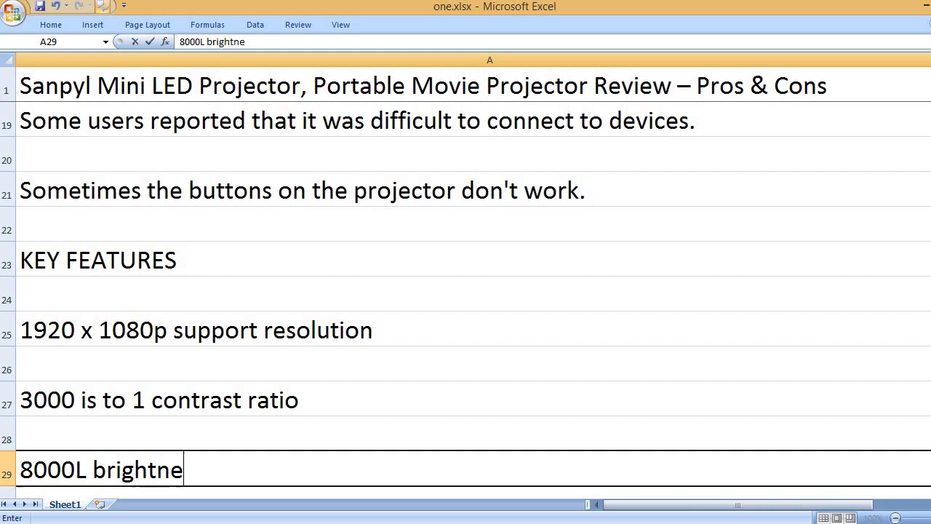
pyautogui.write('ss')
pyautogui.press('Return')
pyautogui.press('Return')
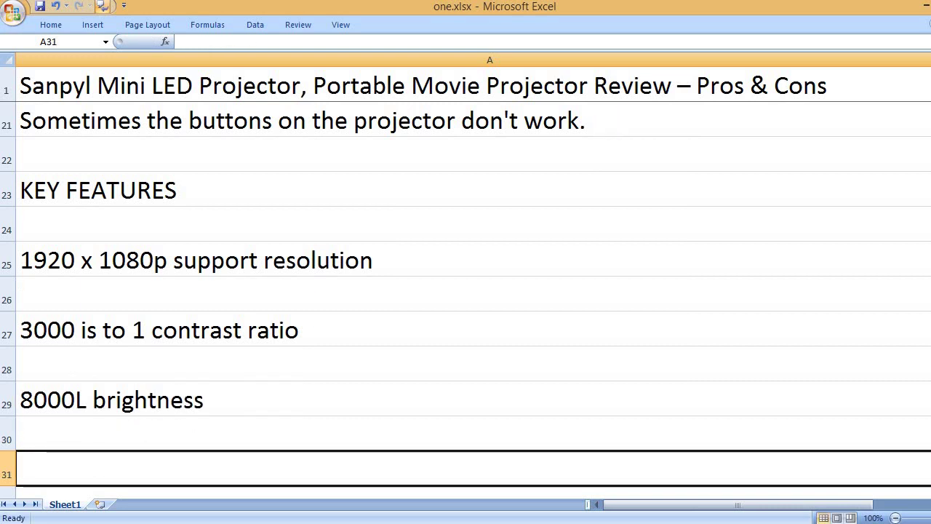
pyautogui.write('4.3 x 1.')
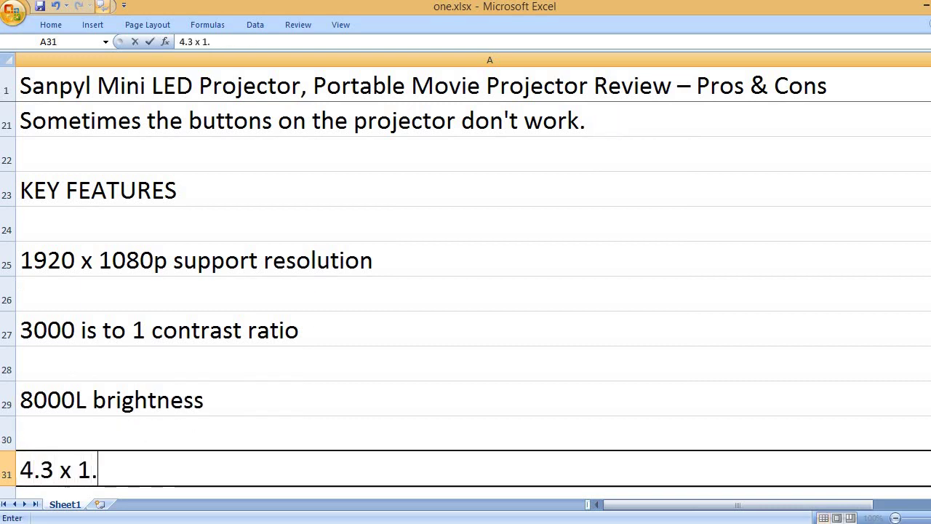
pyautogui.write('85 inches size')
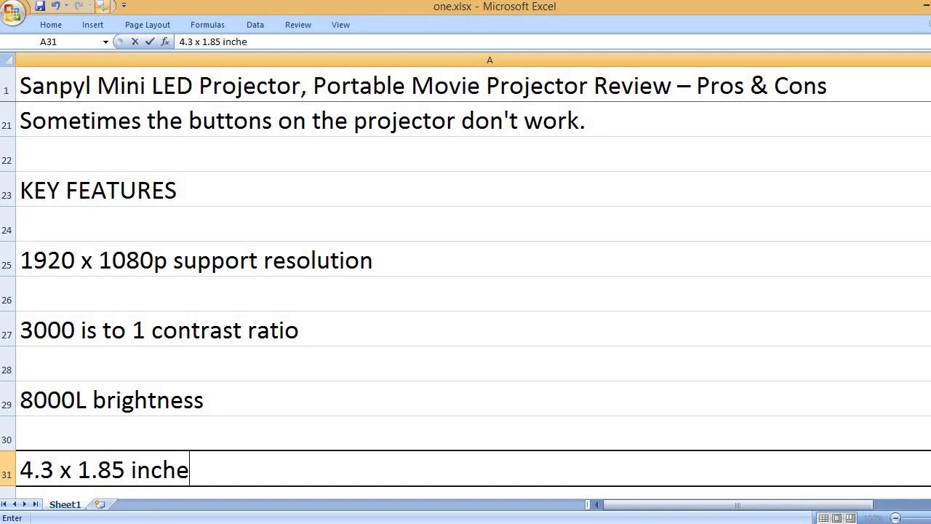
pyautogui.press('Return')
pyautogui.press('Return')
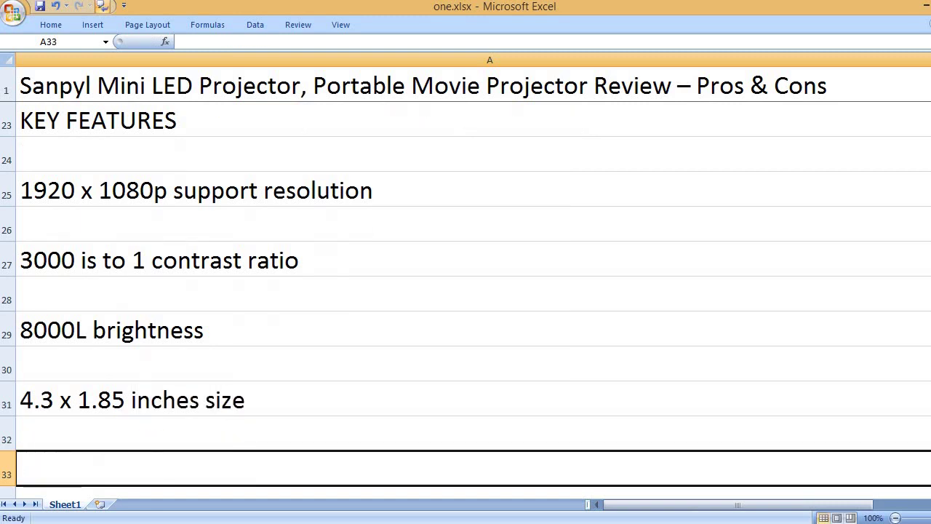
pyautogui.write('0.5')
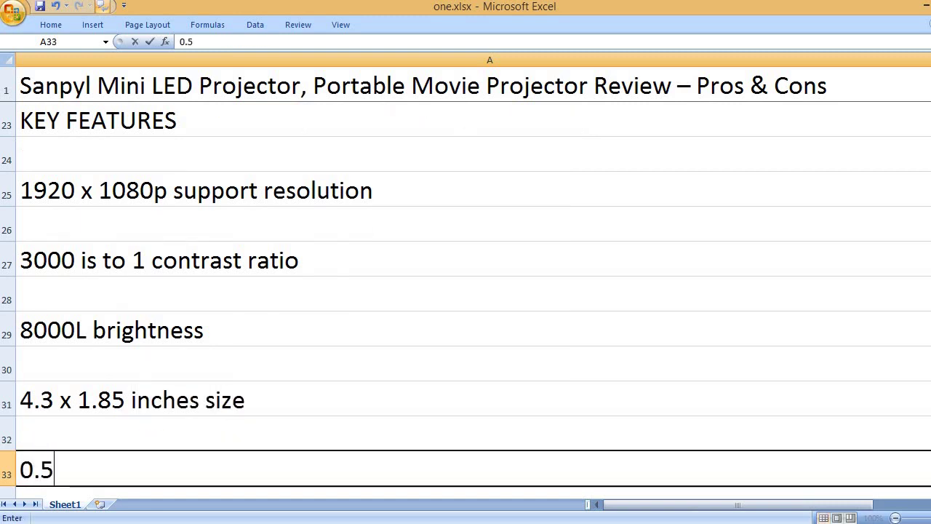
pyautogui.write(' lb weight')
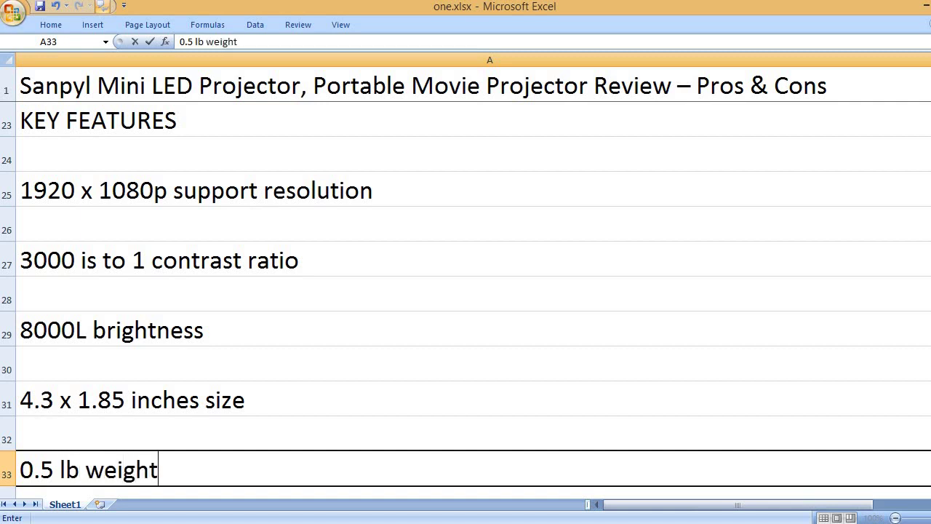
pyautogui.press('Return')
pyautogui.press('Return')
pyautogui.write('14')
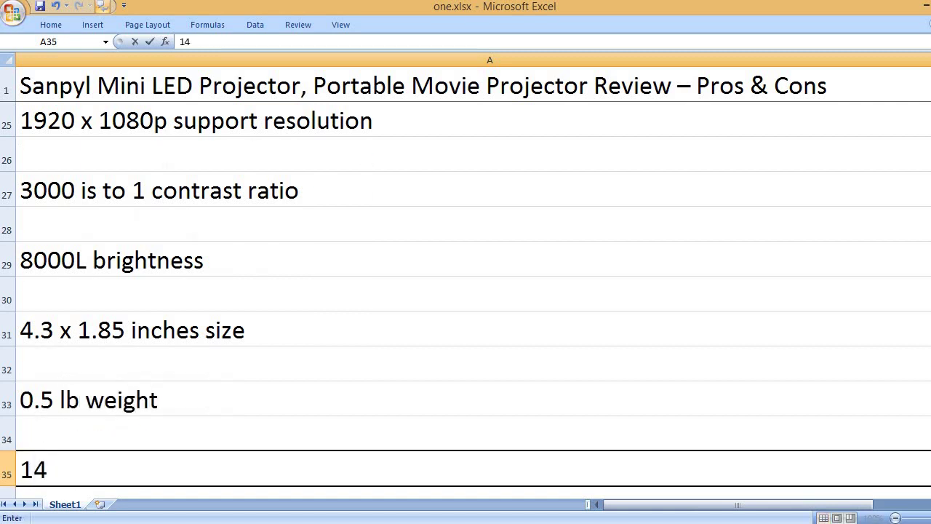
pyautogui.write('-inch to ')
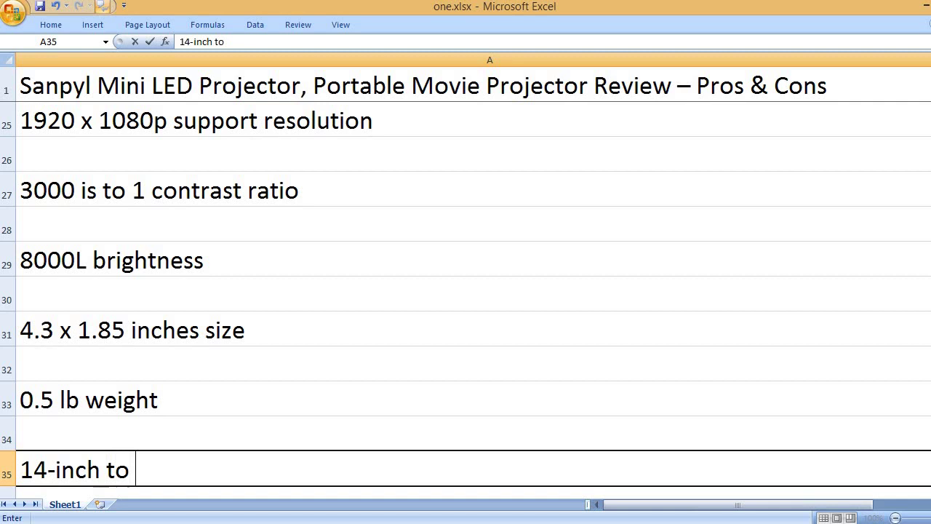
pyautogui.write('100-i')
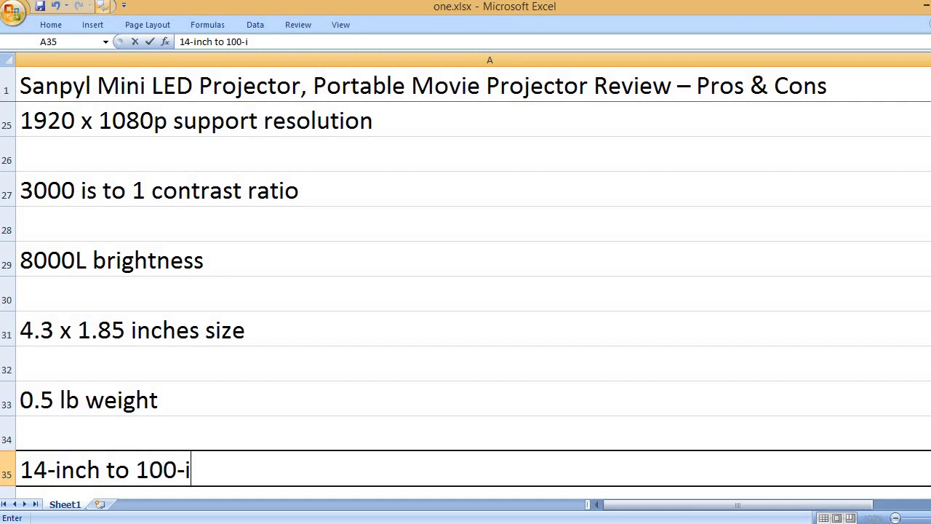
pyautogui.write('nch')
pyautogui.write(' pro')
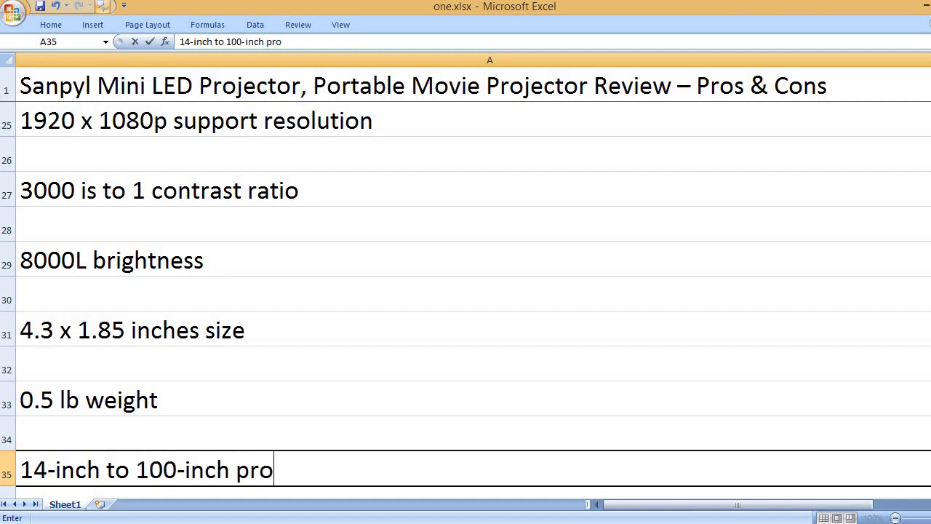
pyautogui.write('jection size')
# - Add 'USB connectivity port' and 'Mini LED projector' to the features in A37 and A39
pyautogui.press('Return')
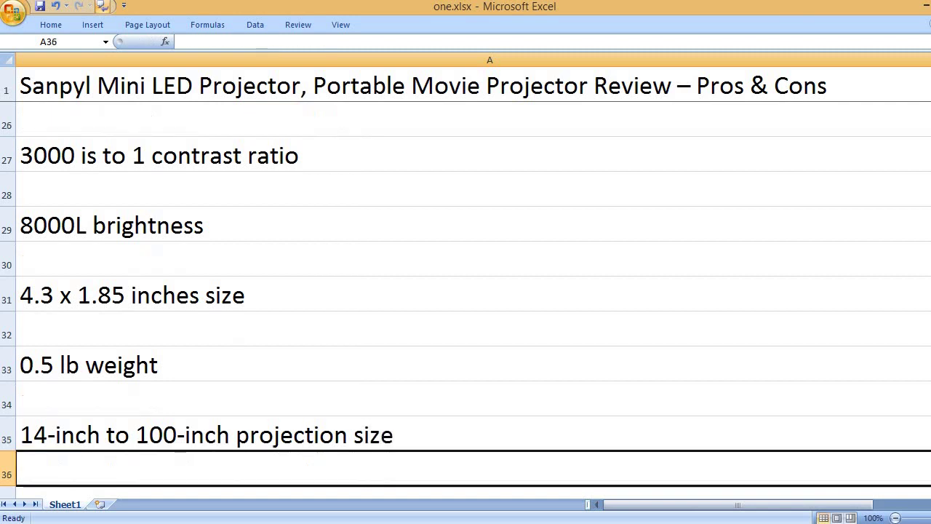
pyautogui.press('Return')
pyautogui.write('USB conn')
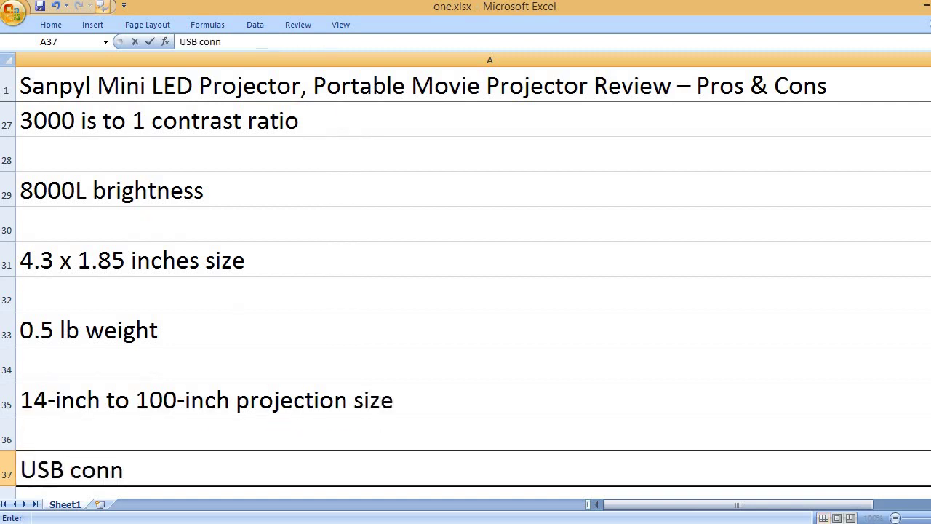
pyautogui.write('ectivity po')
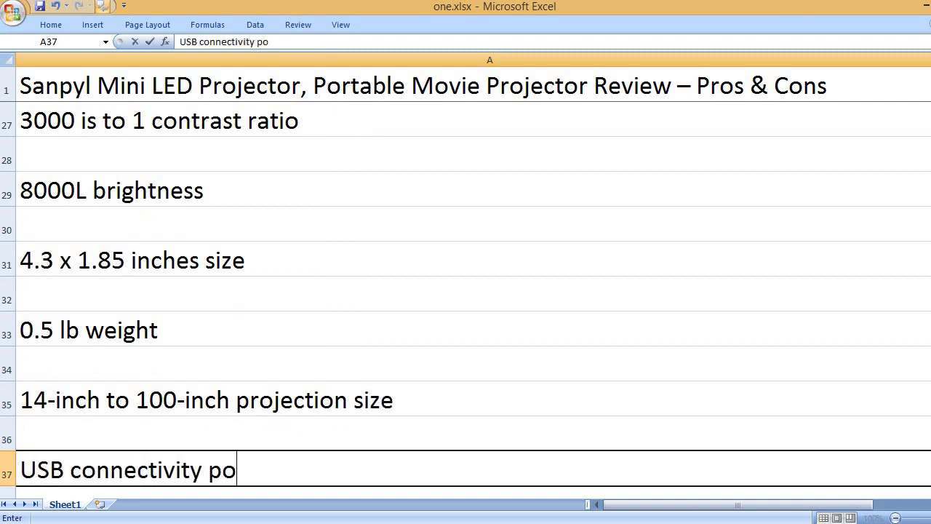
pyautogui.write('rt')
pyautogui.press('Return')
pyautogui.press('Return')
pyautogui.write('Mini')
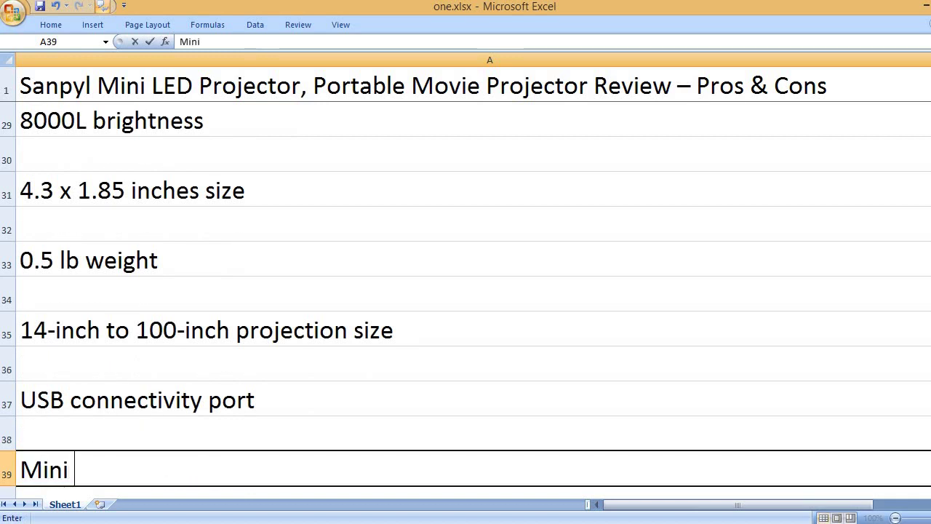
pyautogui.write(' LED proje')
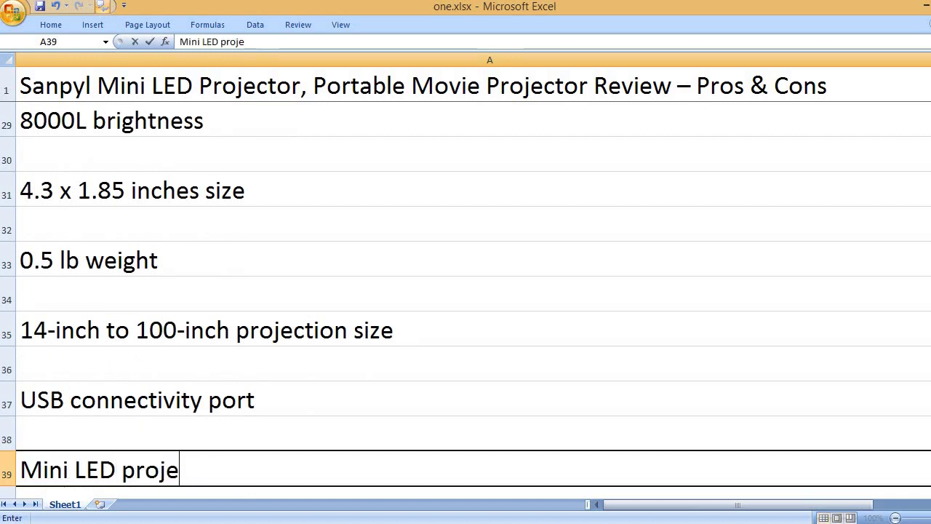
pyautogui.write('ctor')
pyautogui.press('Return')
pyautogui.press('Return')
# - Add '30,000 hours lamp life', 'TFT LCD display' and 'Sampyl brand name' features
pyautogui.write('30')
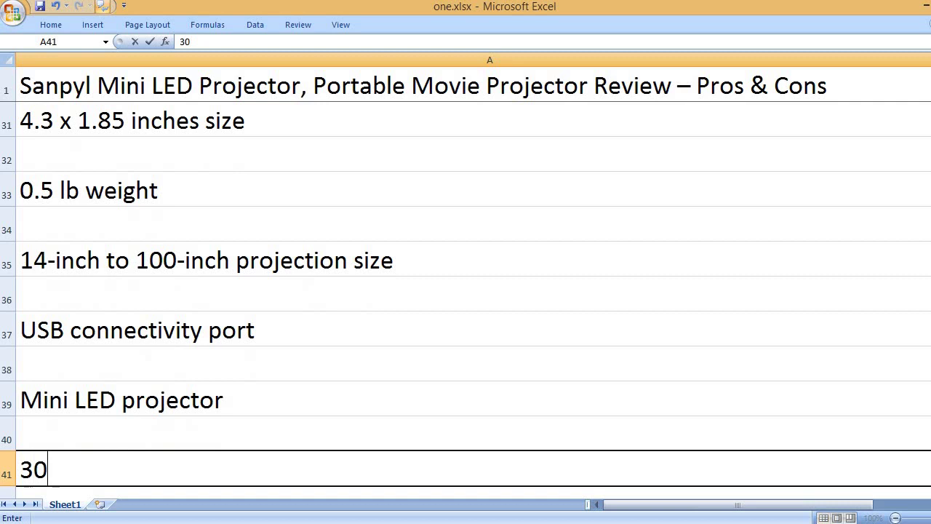
pyautogui.write(',000')
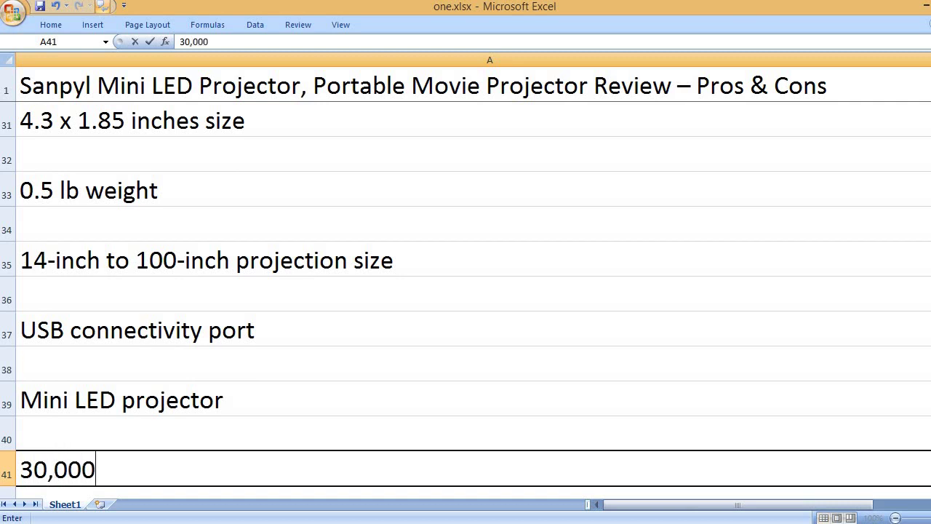
pyautogui.write(' hours la')
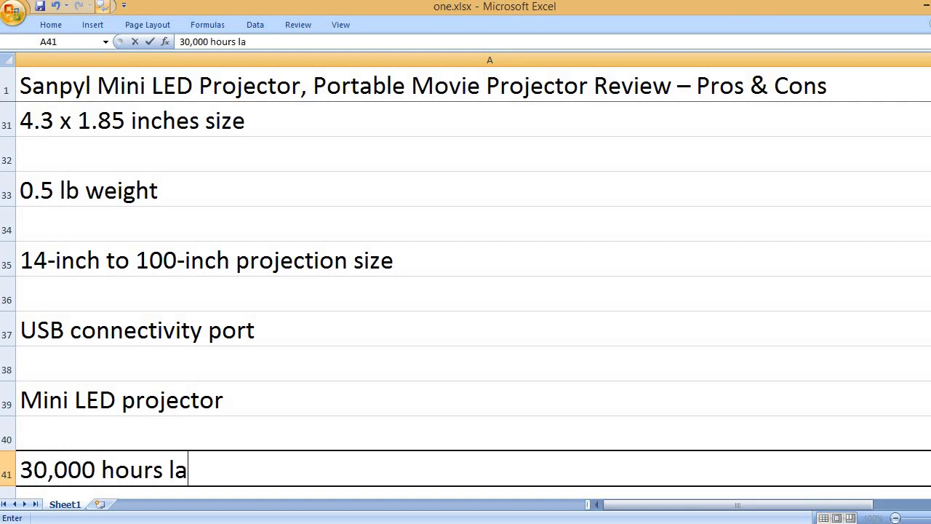
pyautogui.write('mp l')
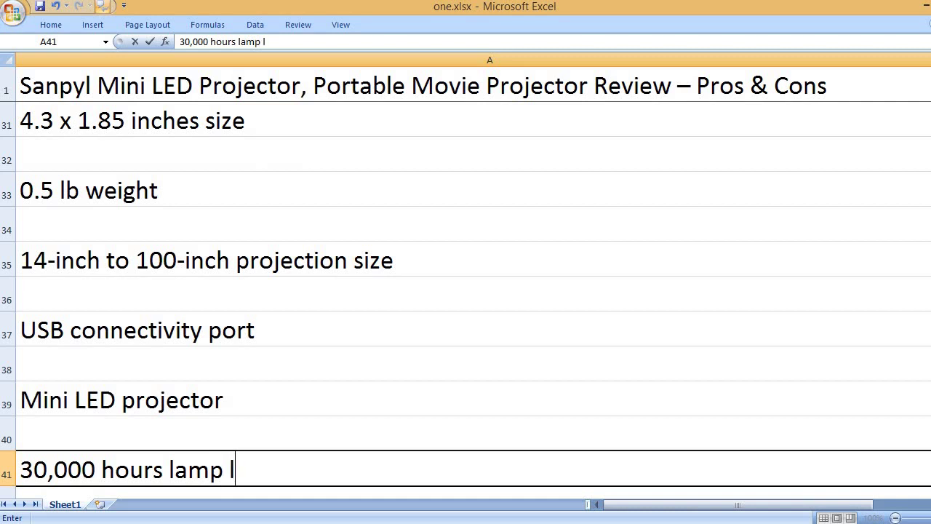
pyautogui.write('ife')
pyautogui.press('Return')
pyautogui.press('Return')
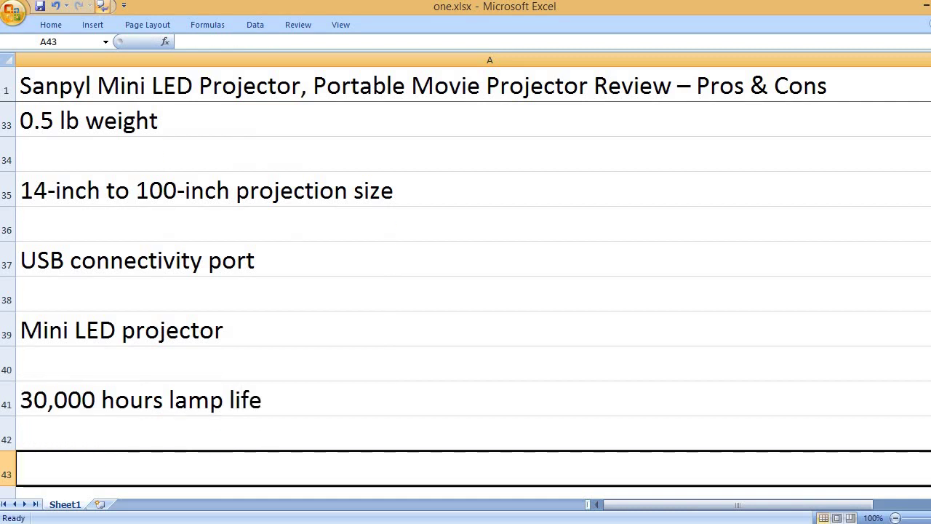
pyautogui.write('TFT L')
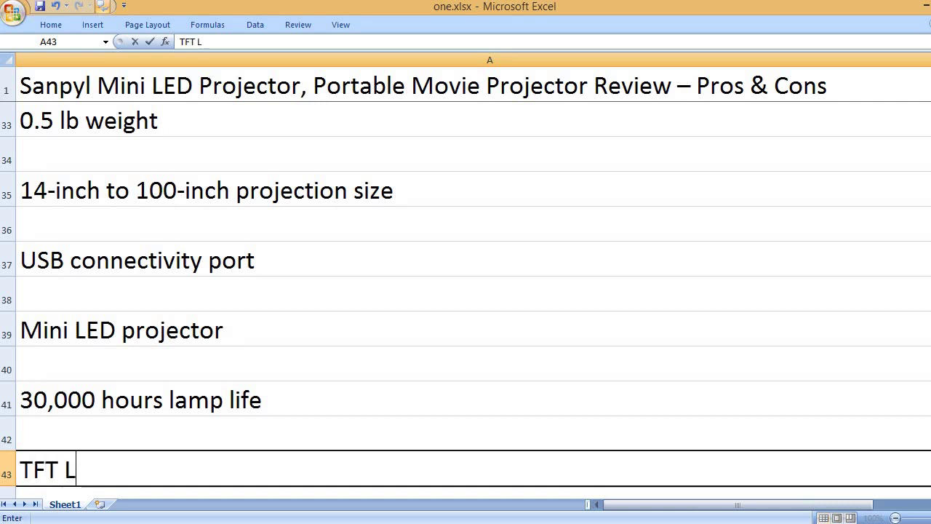
pyautogui.write('CD display')
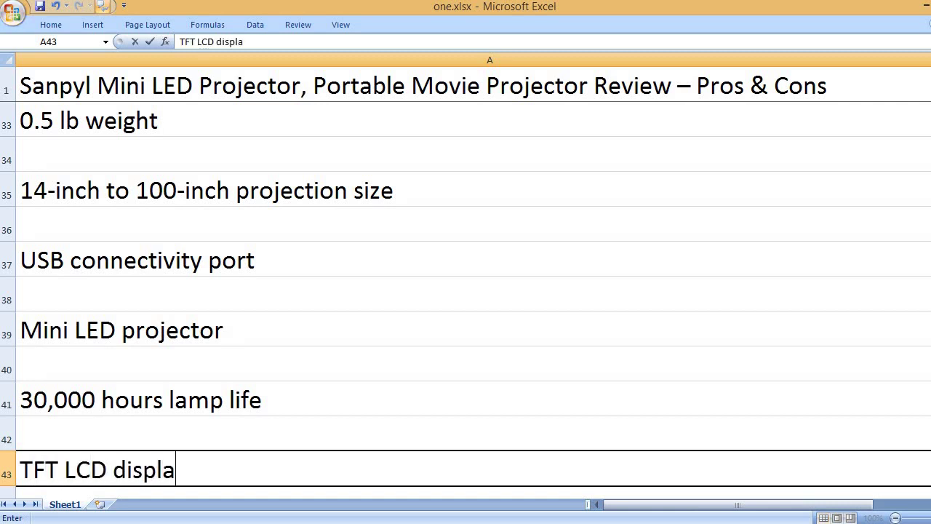
pyautogui.press('Return')
pyautogui.press('Return')
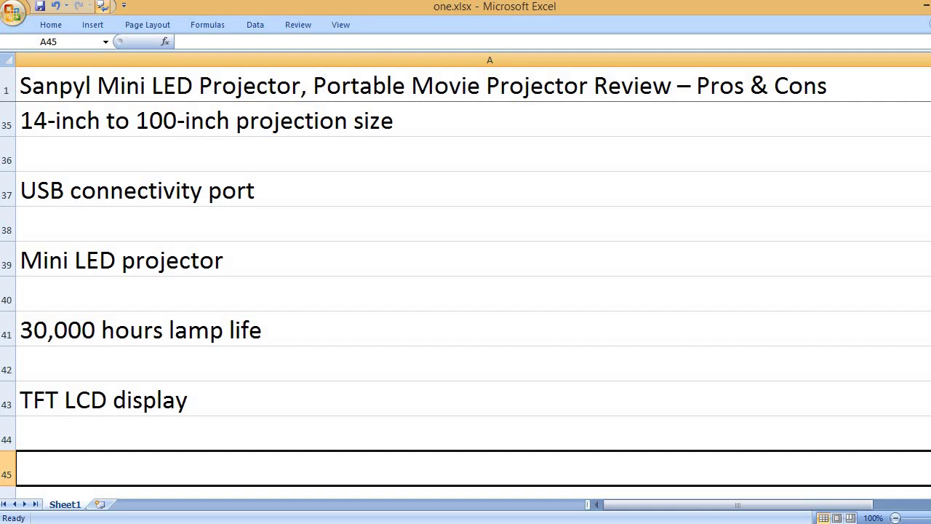
pyautogui.write('Samp')
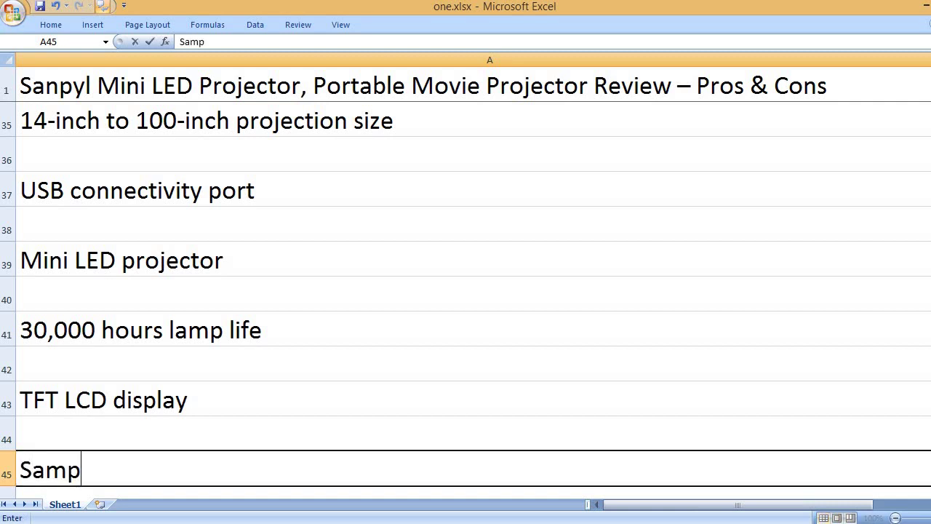
pyautogui.write('yl brand name')
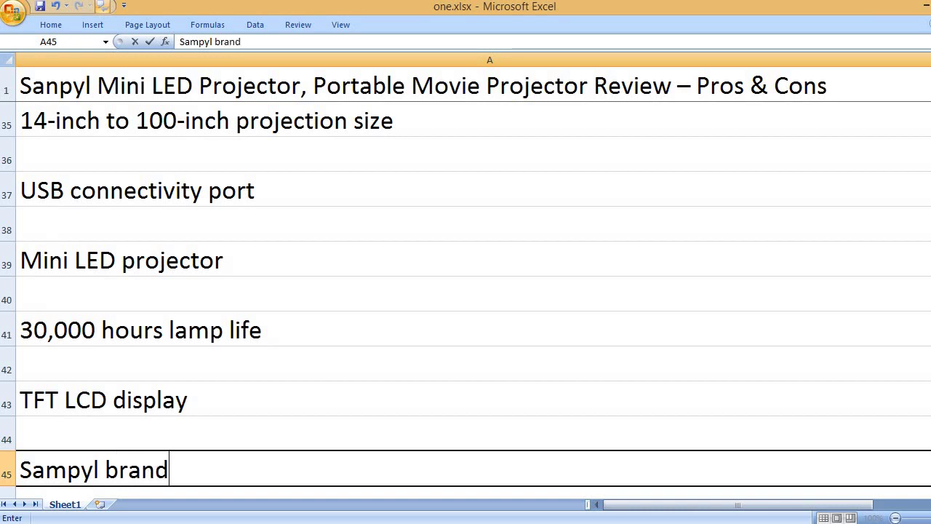
pyautogui.press('Return')
pyautogui.press('Return')
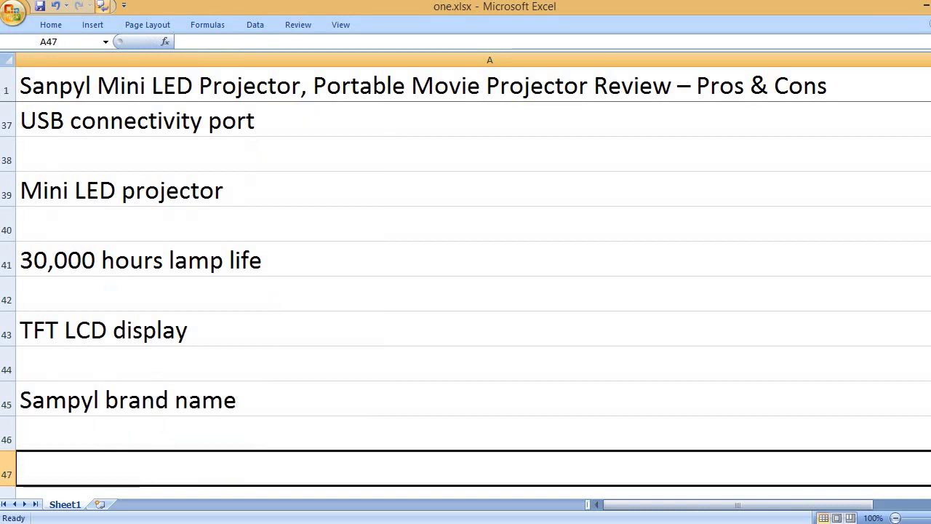
# - Type the closing line asking viewers to like, comment and subscribe in A47
pyautogui.write('That')
pyautogui.write("'s it, please ")
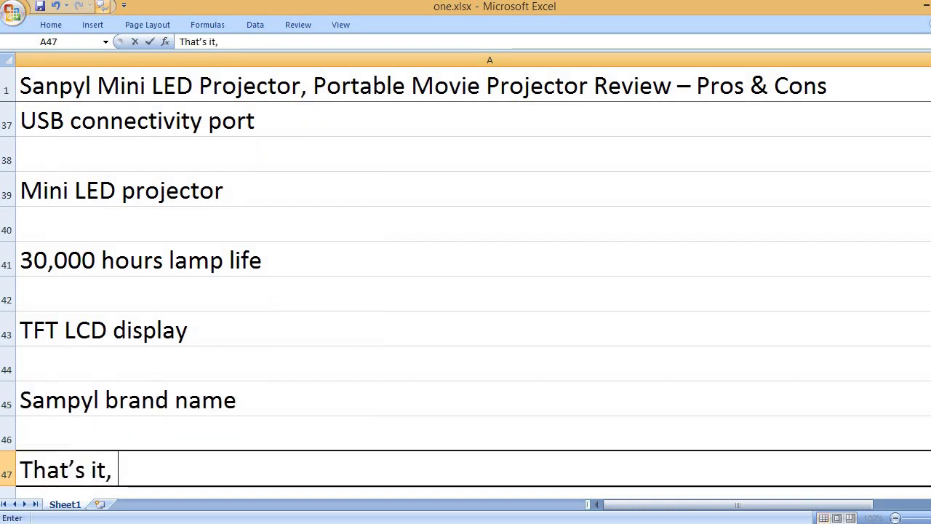
pyautogui.write('like, ')
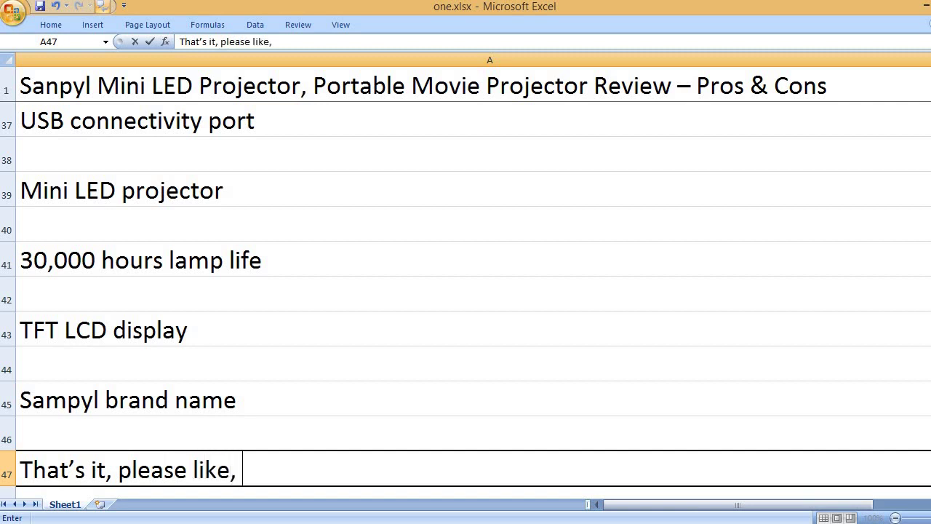
pyautogui.write('comment and su')
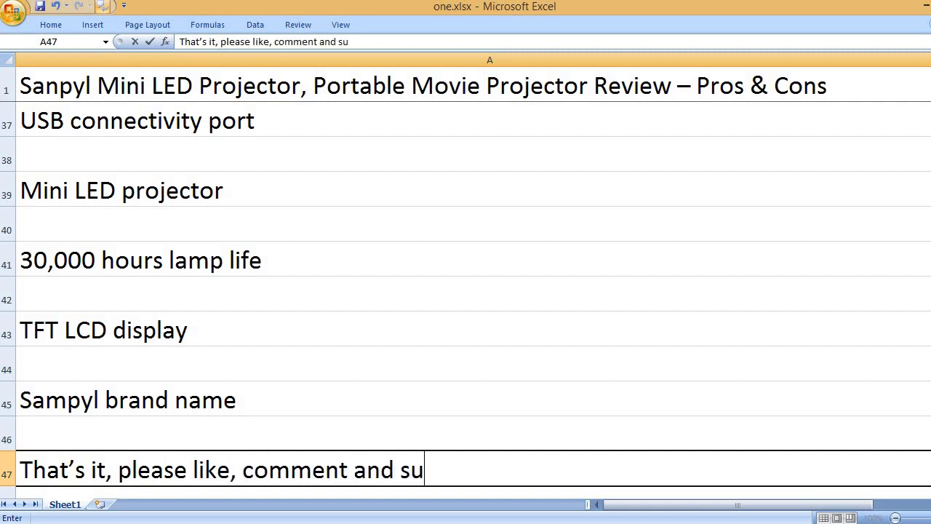
pyautogui.write('bscribe to ')
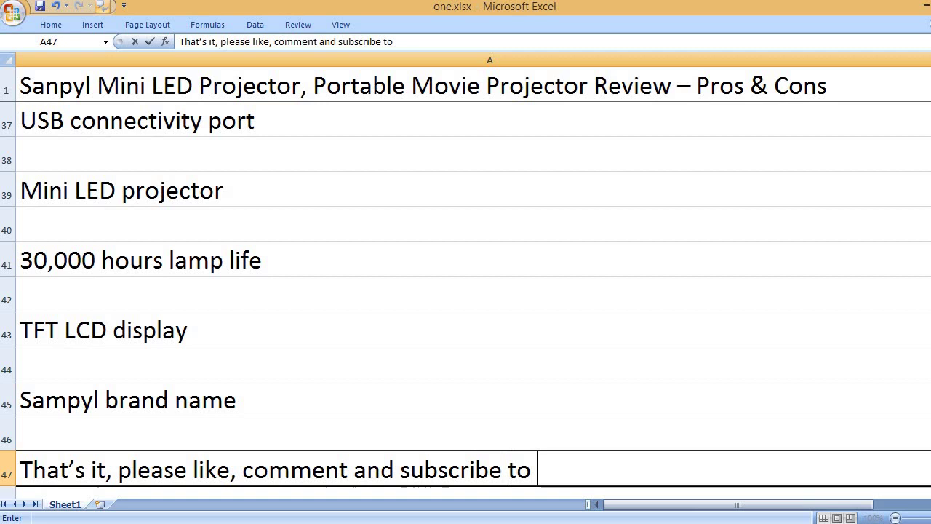
pyautogui.write('my channel.')
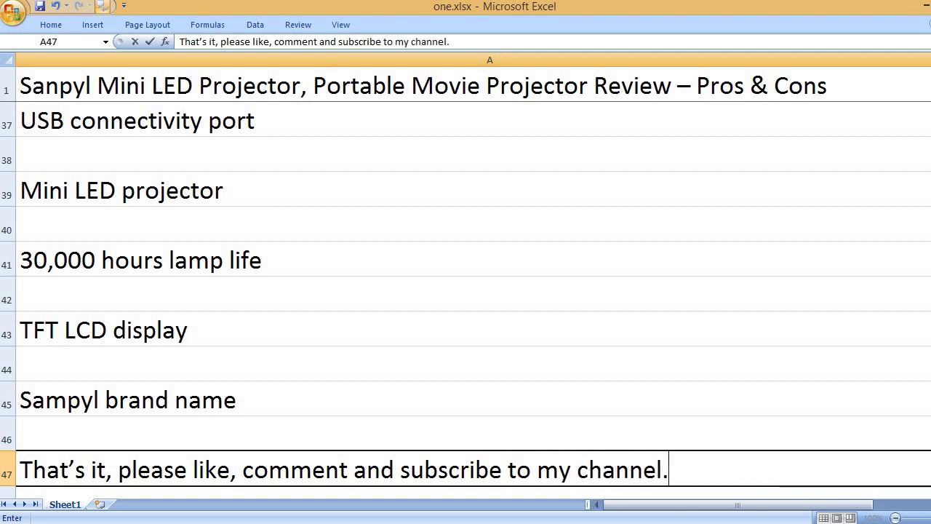
pyautogui.press('Return')
pyautogui.press('Return')
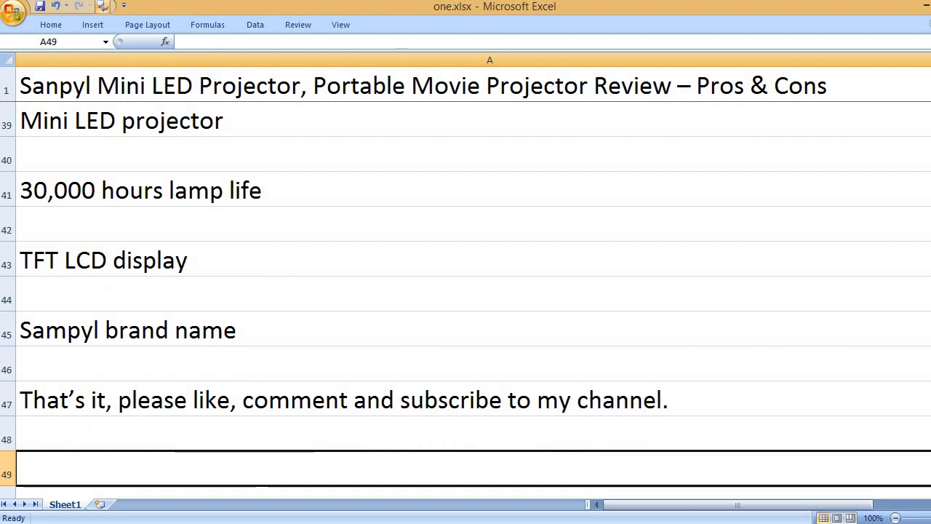